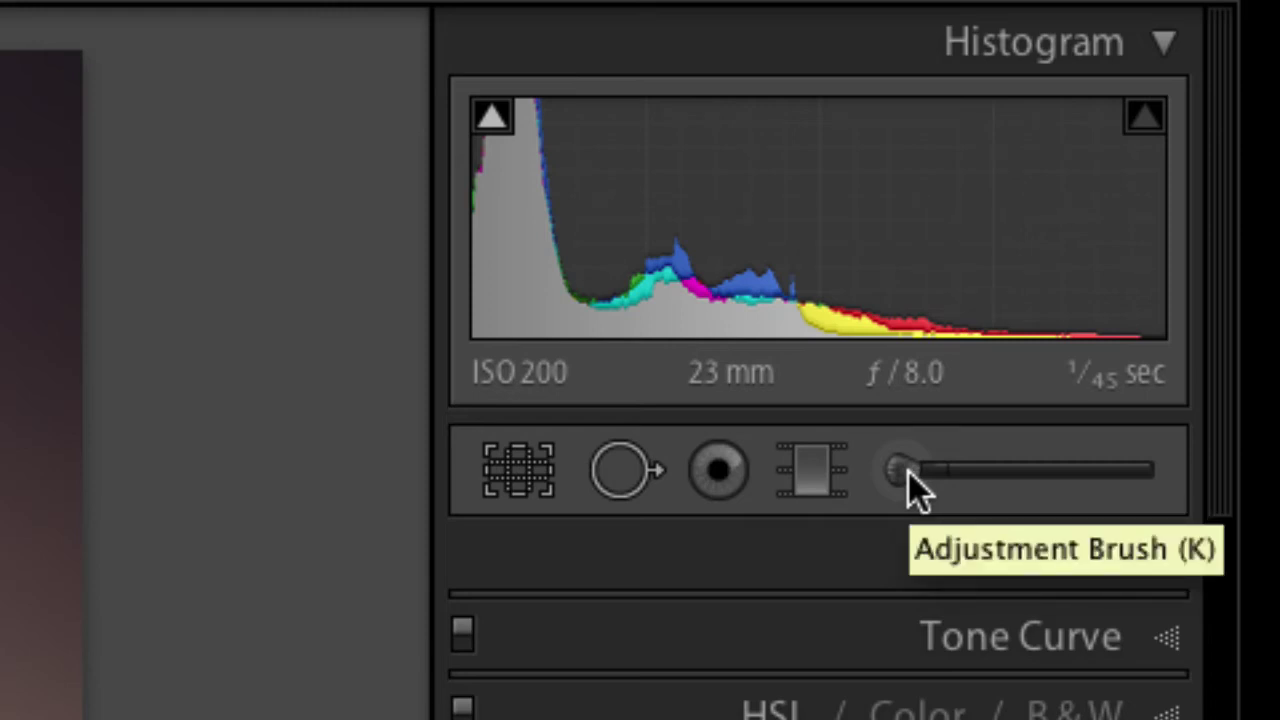
- Activate the Adjustment Brush and try smaller and larger brush sizes, ending at size 10
left_click(908, 471)
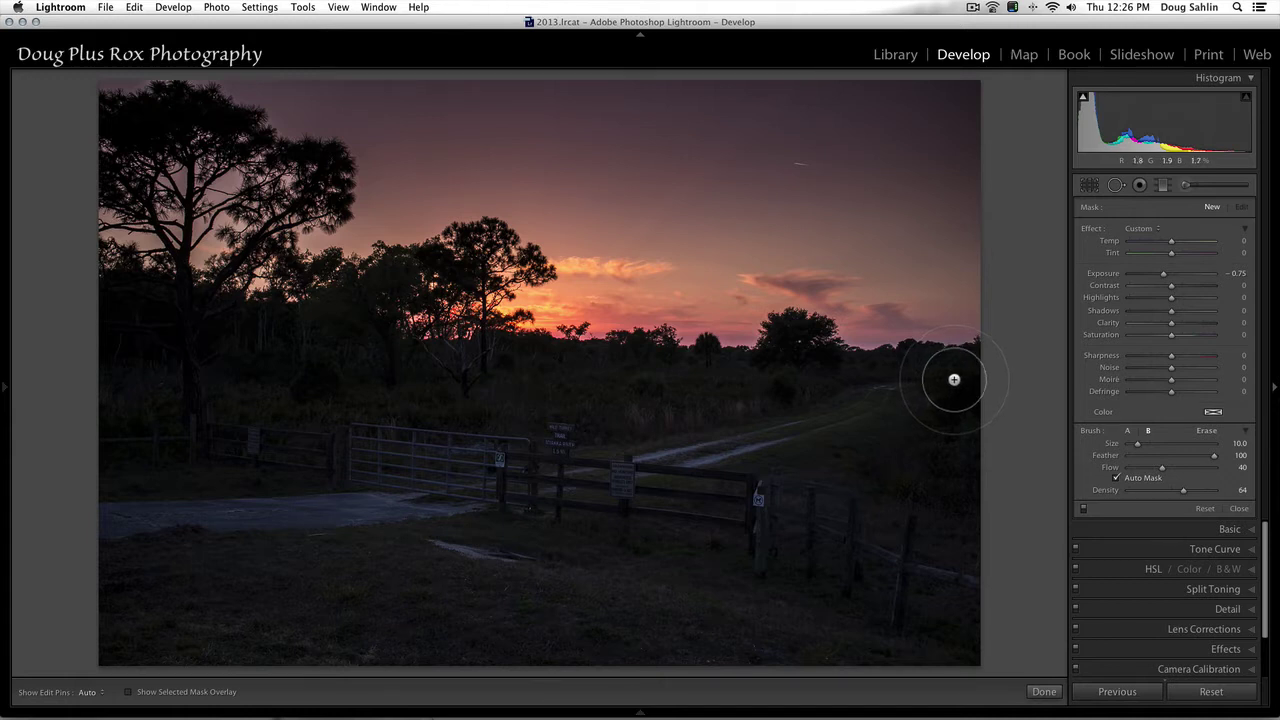
scroll(954, 379, "down", 5)
scroll(954, 379, "down", 1)
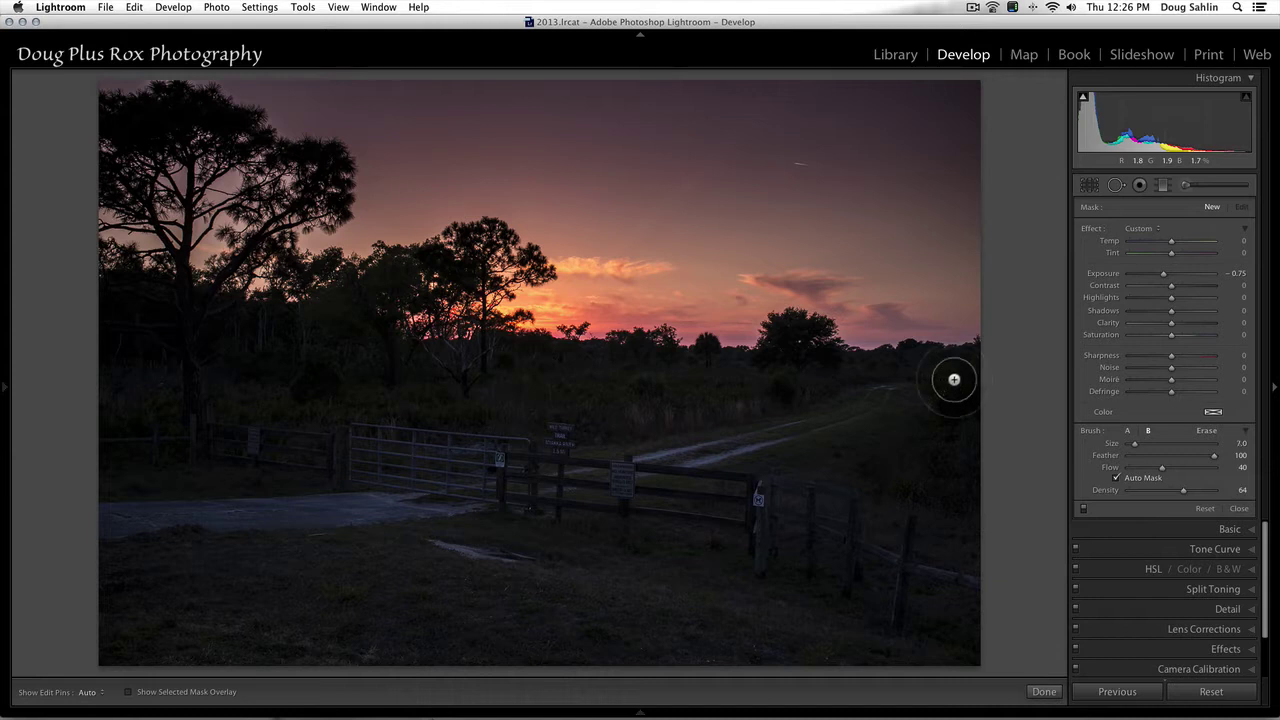
scroll(954, 379, "down", 1)
scroll(954, 379, "up", 8)
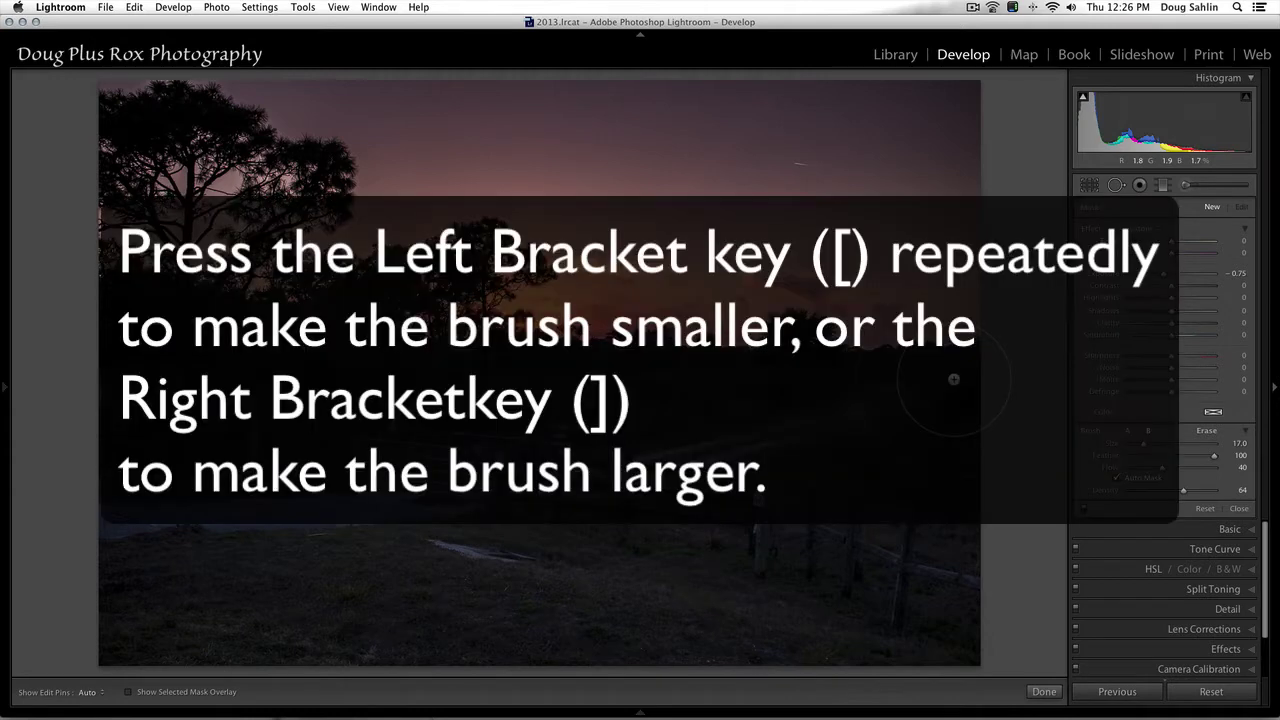
key("bracketleft")
key("bracketleft")
key("bracketleft")
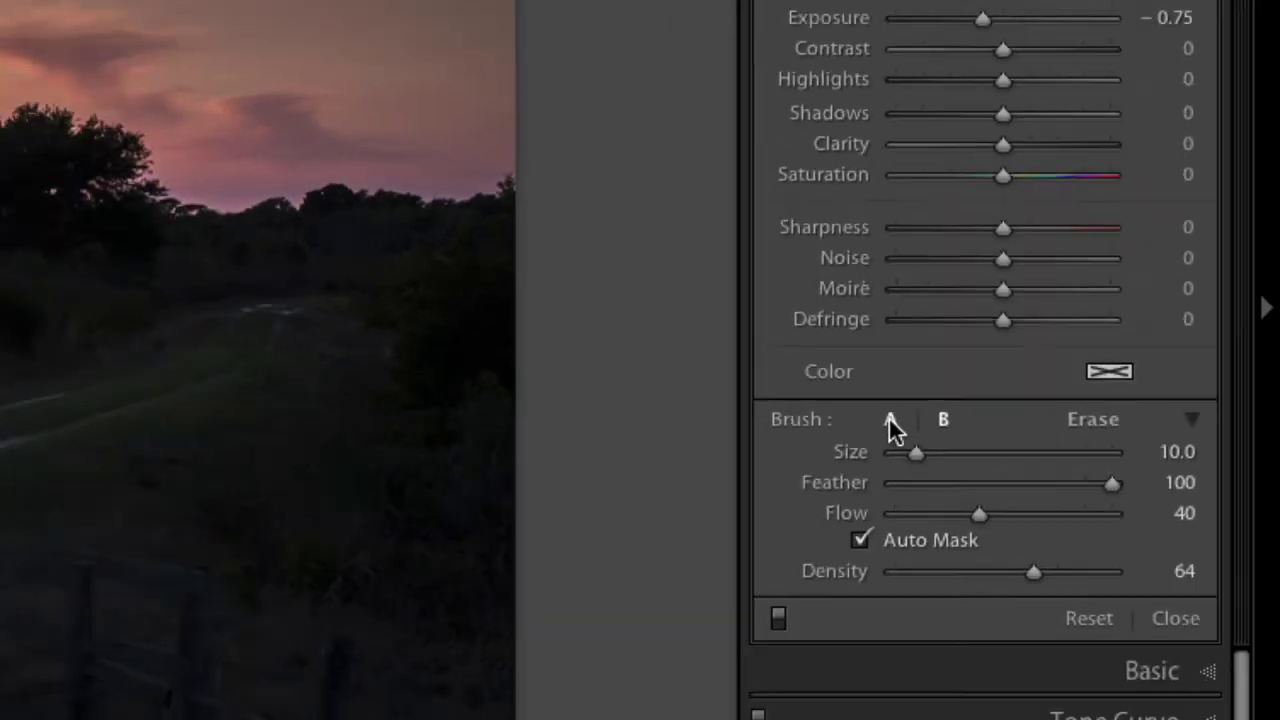
- Switch to brush A and set its size to 9
left_click(804, 415)
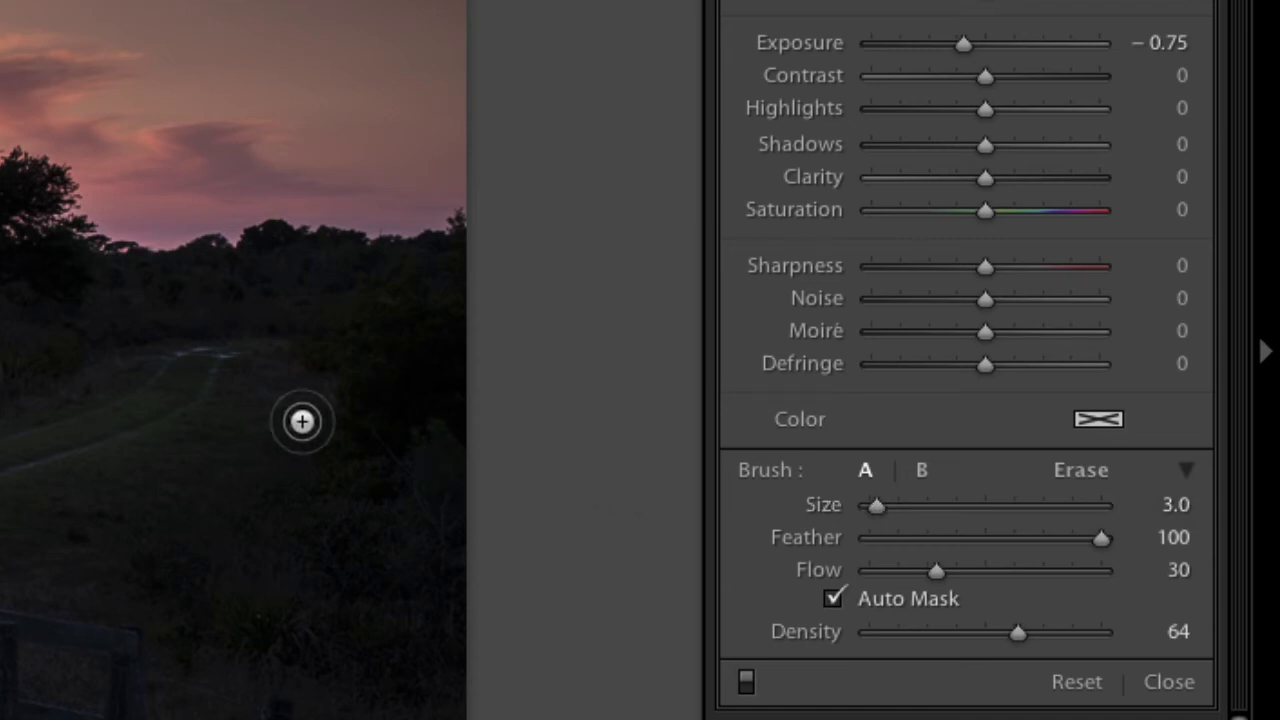
scroll(302, 421, "up", 6)
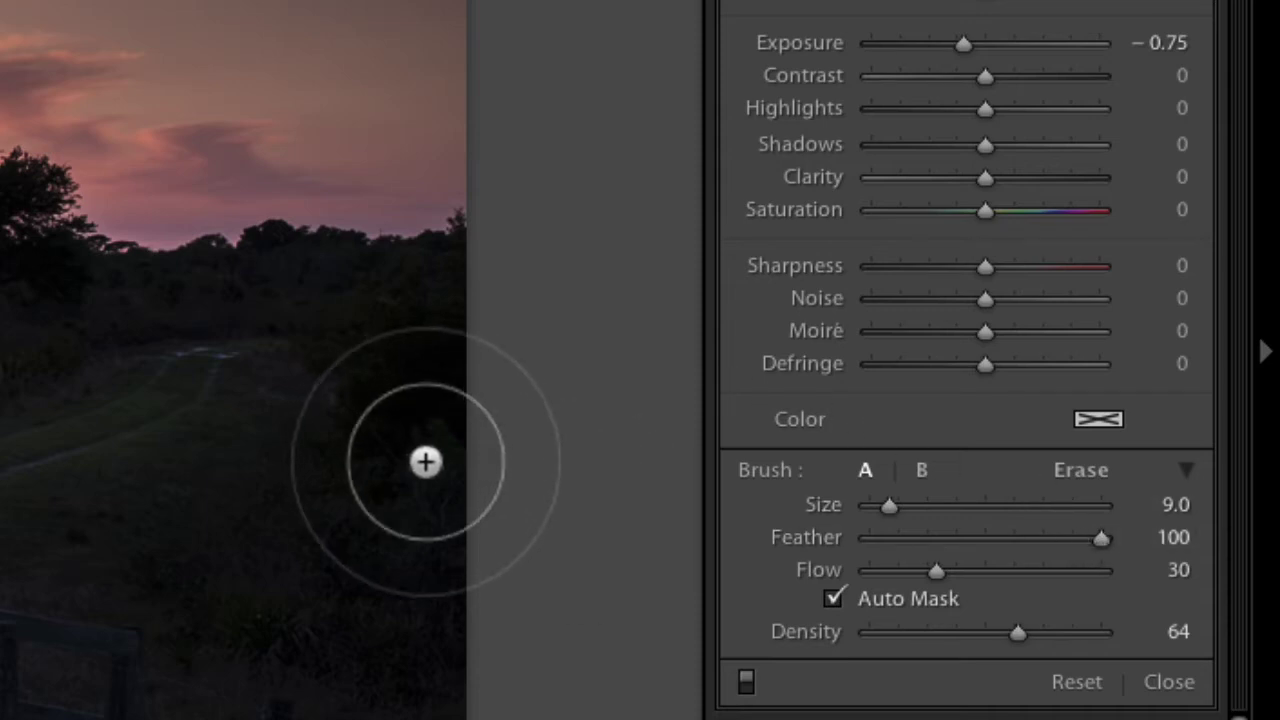
mouse_move(1103, 535)
left_mouse_down()
mouse_move(976, 547)
mouse_move(1106, 547)
left_mouse_up()
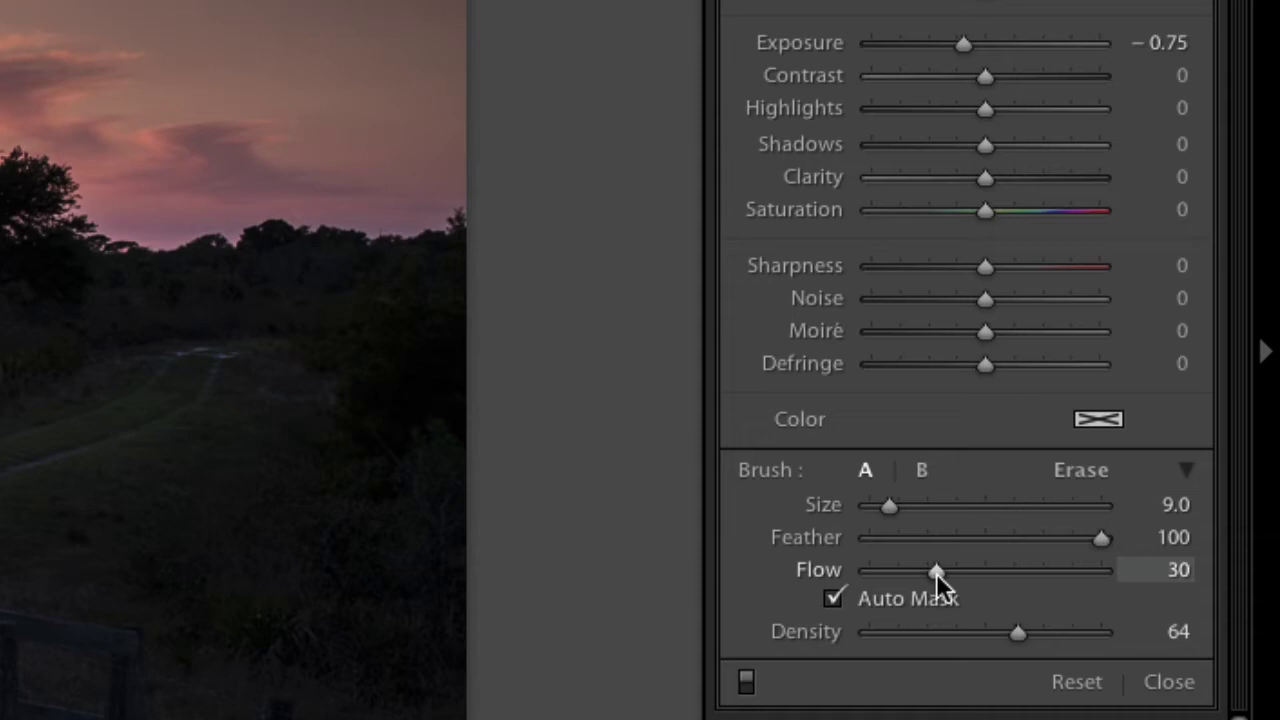
- Switch to brush B and set its flow to 59 and the effect's exposure to 2.10
left_click(923, 470)
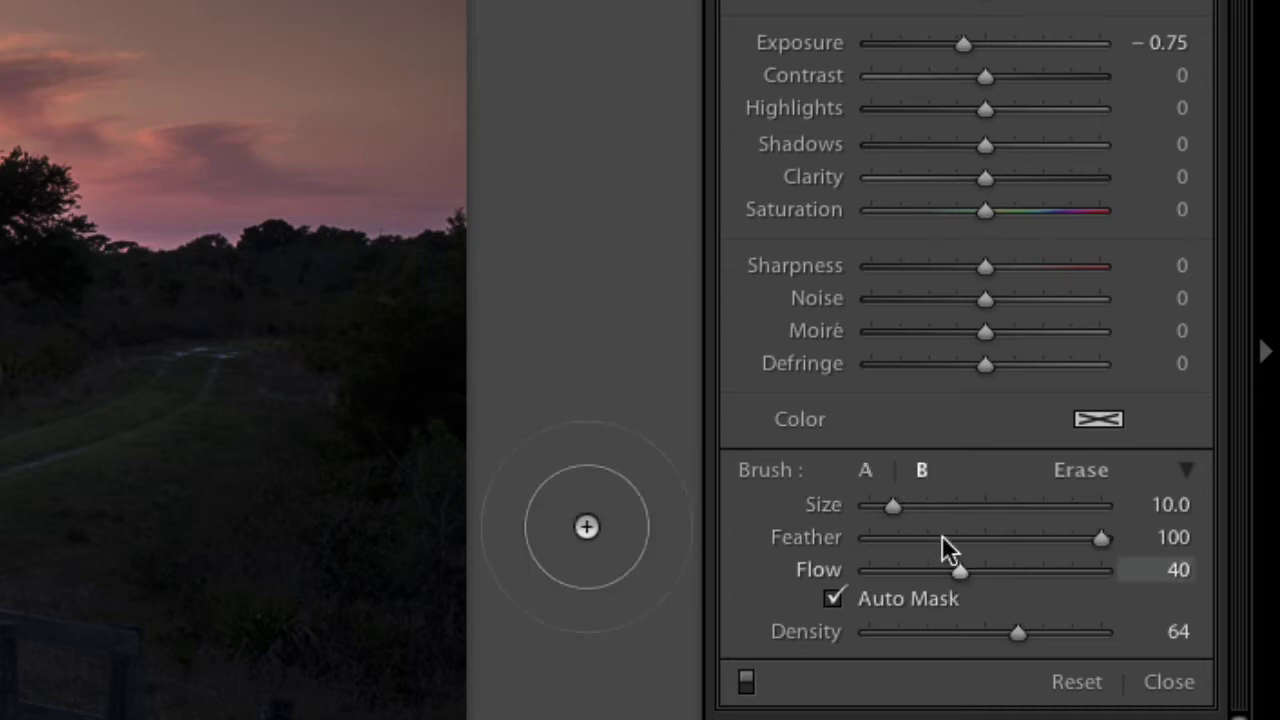
left_click_drag(961, 569, 1007, 569)
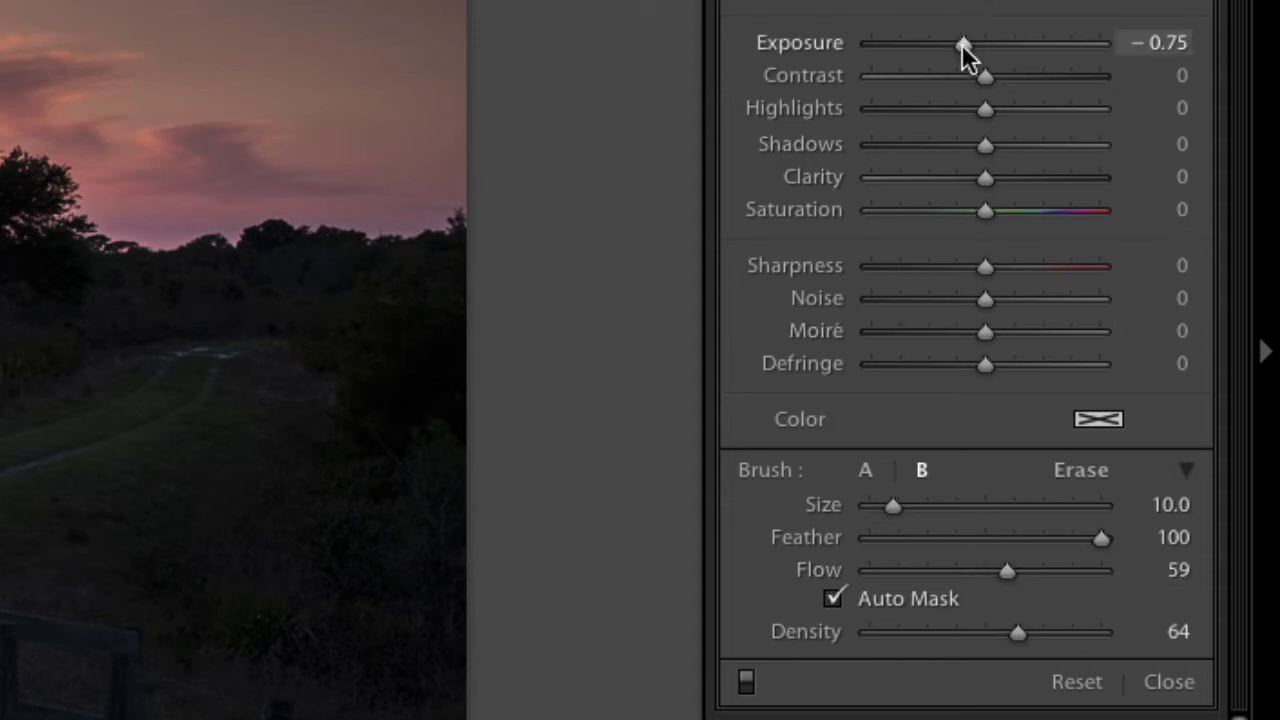
left_click_drag(958, 42, 1045, 42)
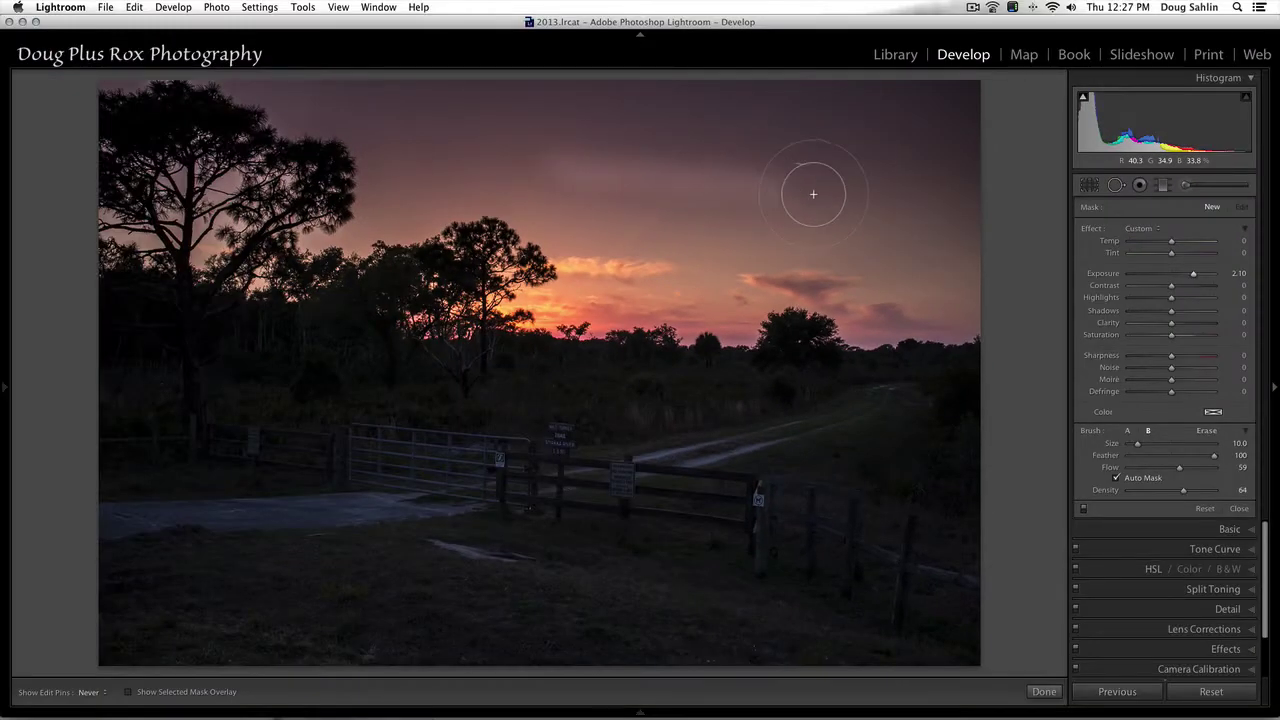
- Paint a stroke leftward across the upper sky, and delete that brush adjustment
left_click_drag(875, 195, 552, 185)
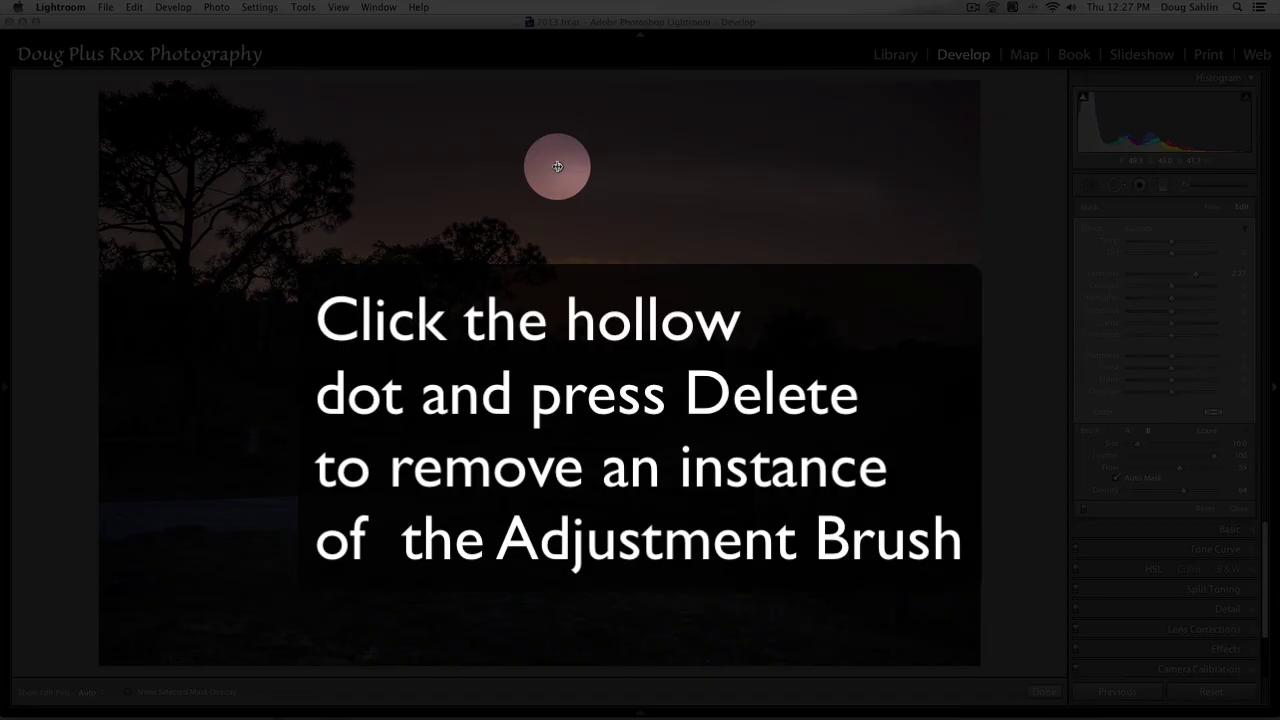
left_click(557, 166)
key("Delete")
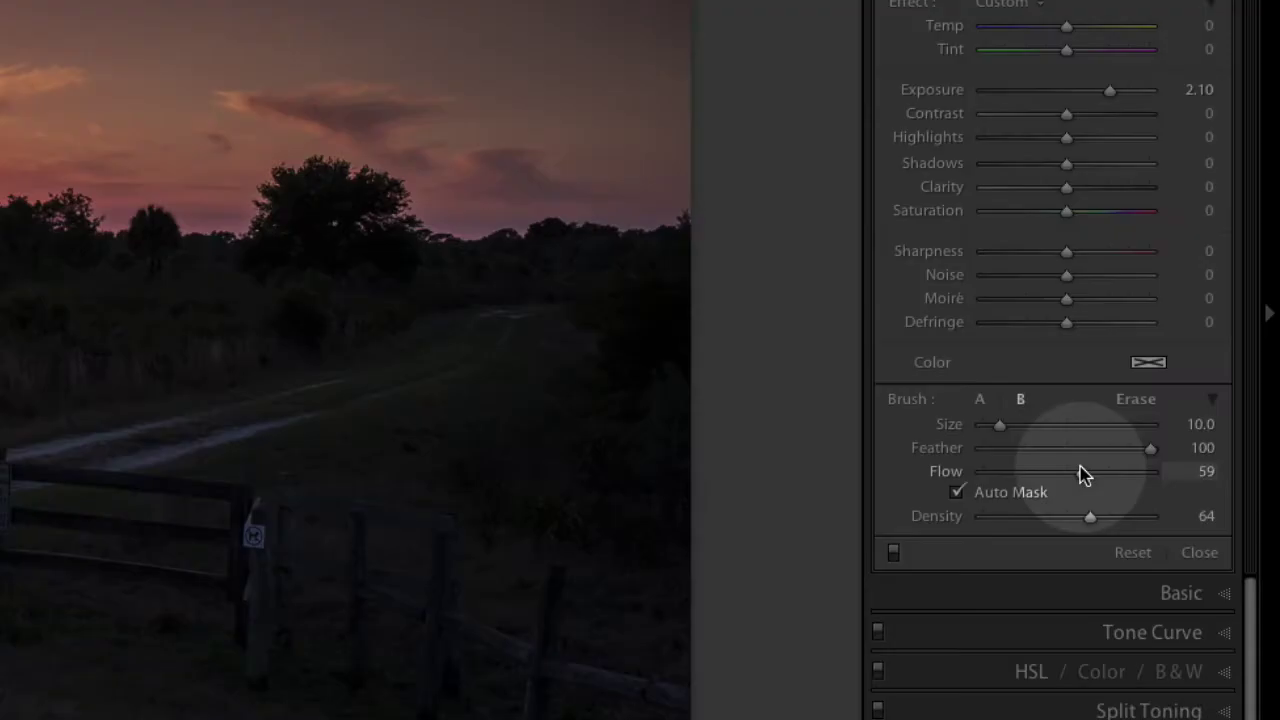
- Lower the brush flow to 15 and paint a faint stroke across the upper sky
left_click_drag(1171, 469, 1151, 471)
left_click_drag(1043, 478, 1006, 477)
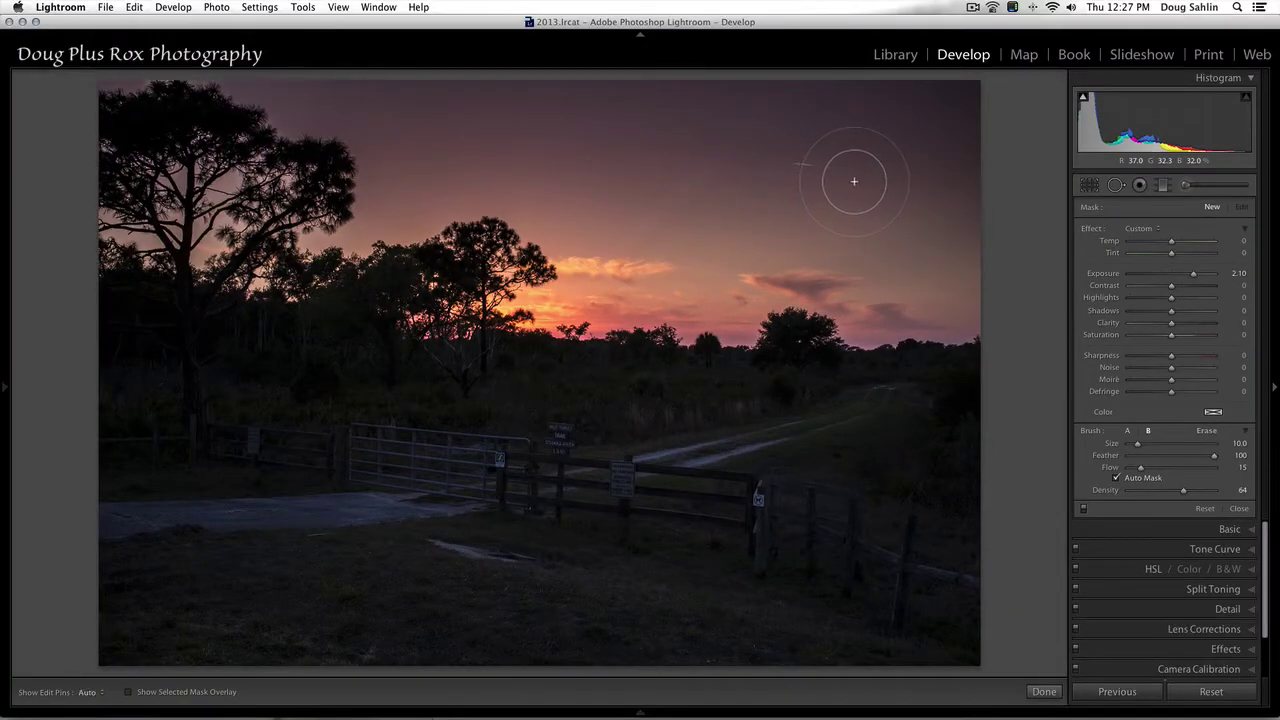
left_click_drag(795, 141, 479, 129)
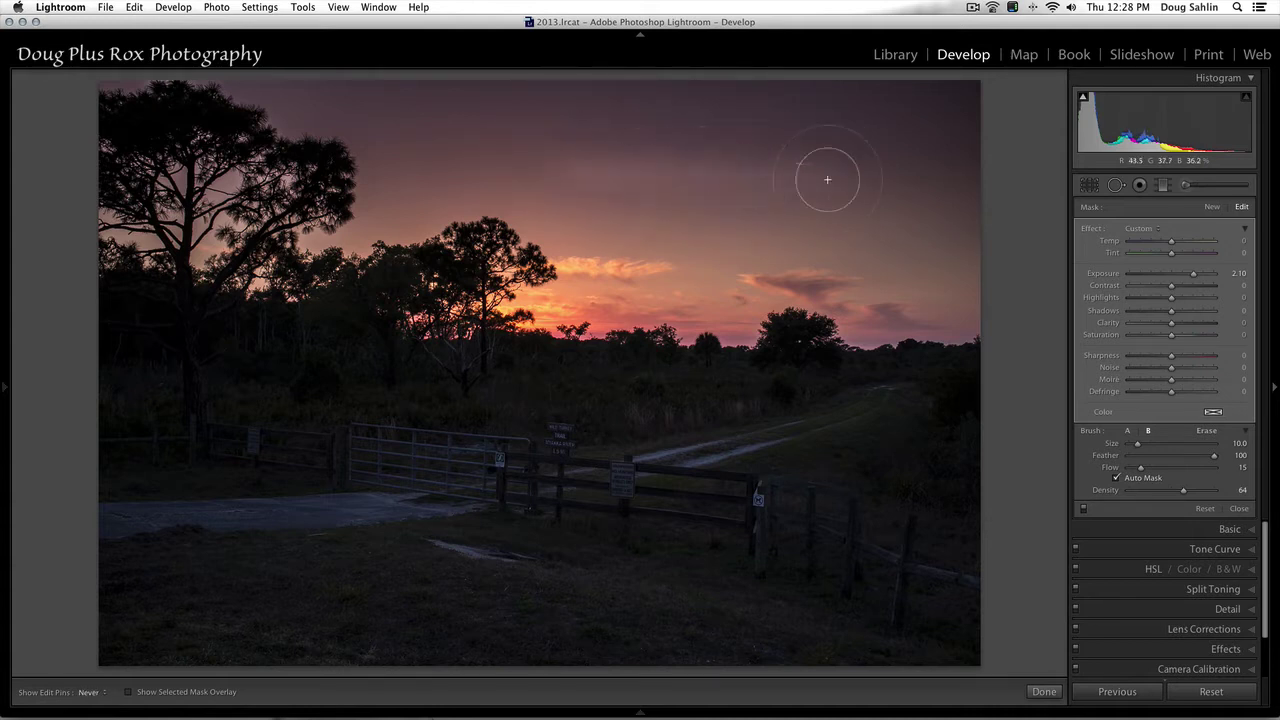
key("h")
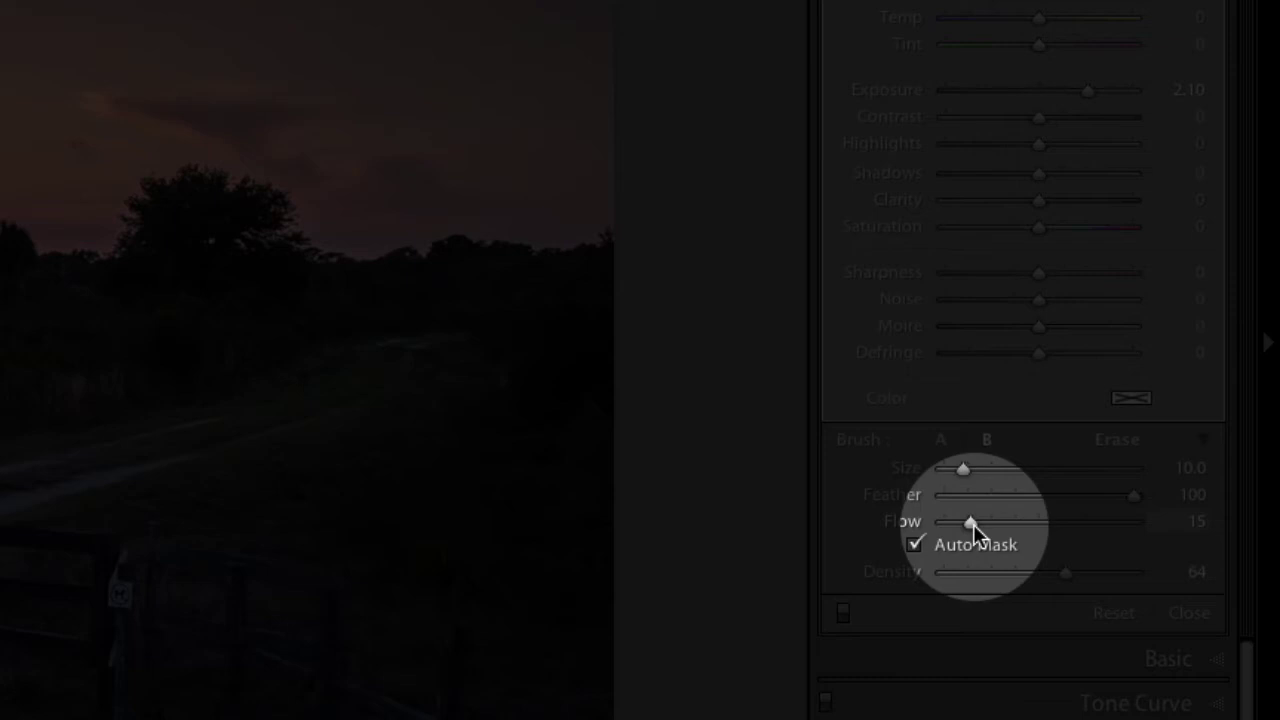
- Set the brush feather to 0 and flow to 100, and paint hard-edged strokes across the sky and the sunset clouds
left_click_drag(973, 524, 937, 517)
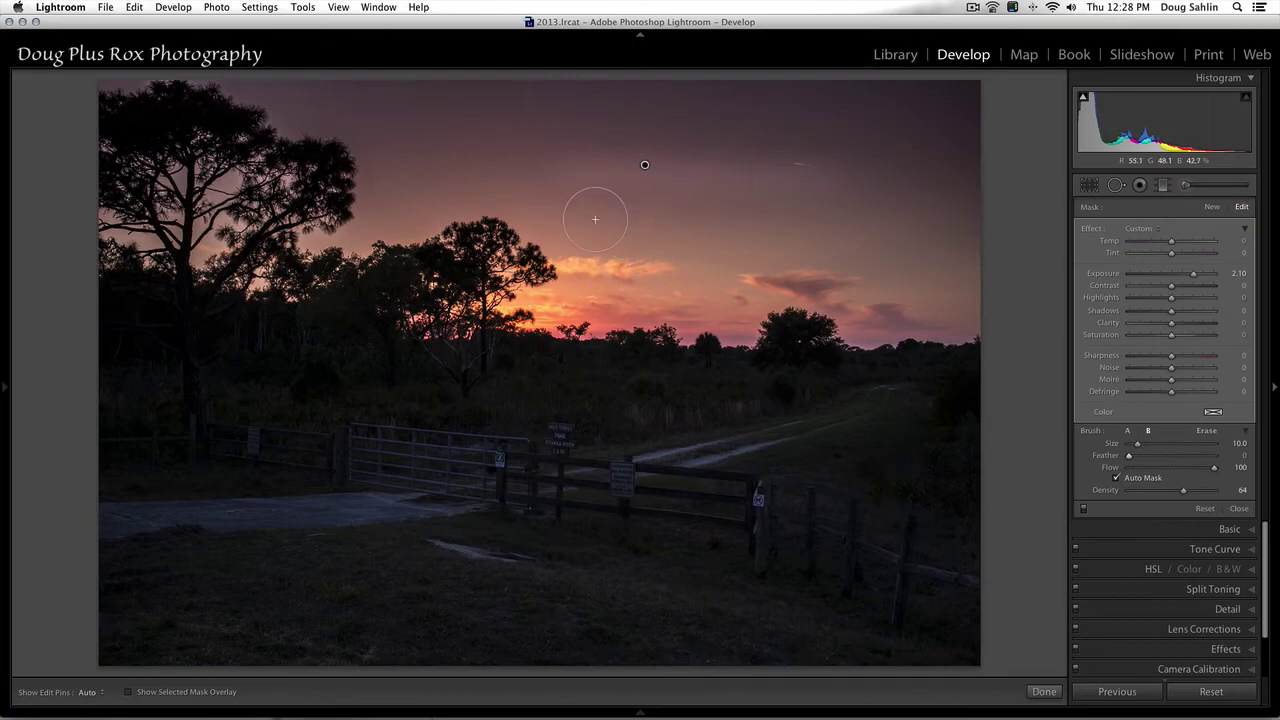
left_click(386, 140)
left_click_drag(428, 155, 762, 242)
mouse_move(545, 285)
left_mouse_down()
mouse_move(663, 282)
mouse_move(629, 301)
mouse_move(712, 280)
left_mouse_up()
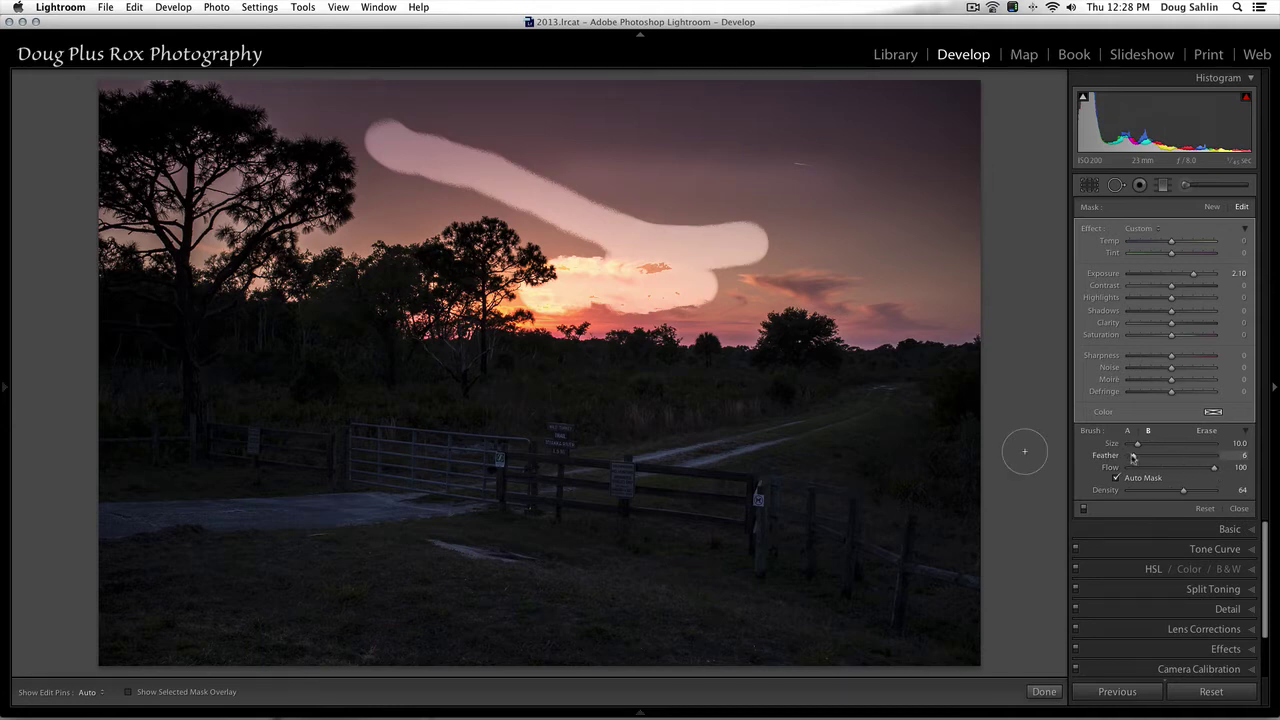
- Raise the brush feather to 100 and paint a soft-edged area in the upper right part of the sky
left_click_drag(1133, 457, 1194, 458)
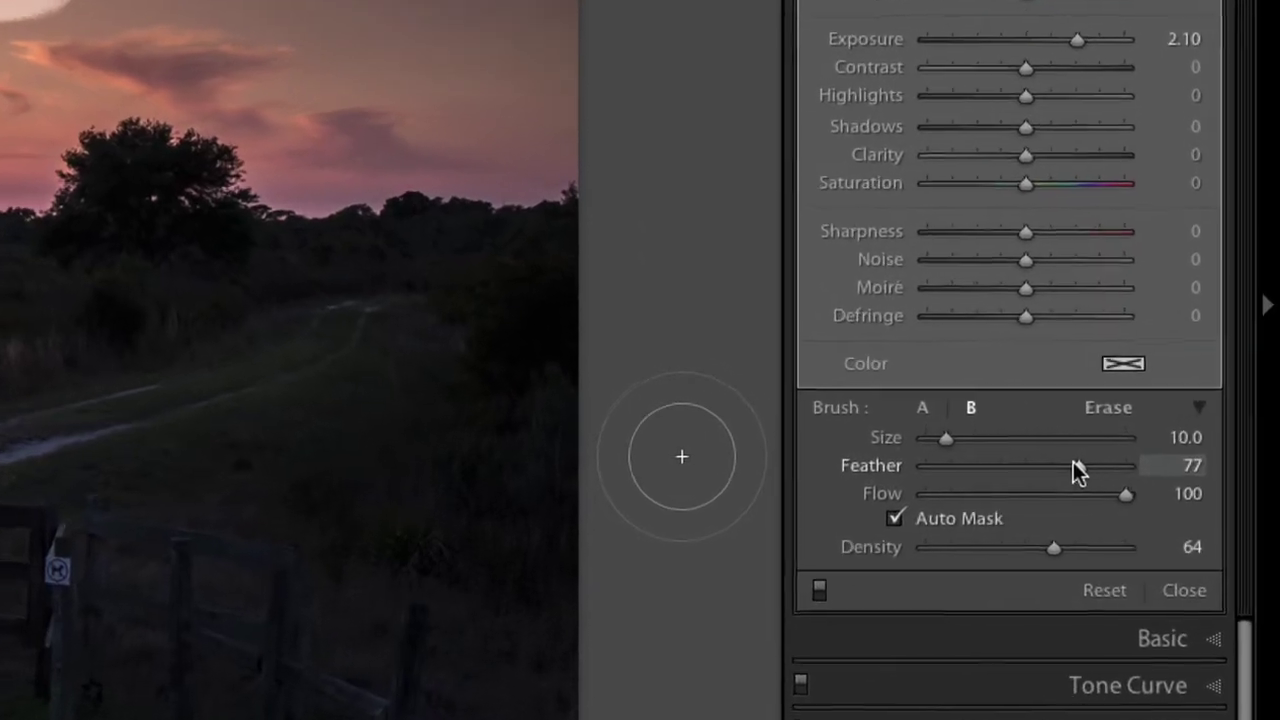
left_click_drag(1073, 466, 1136, 466)
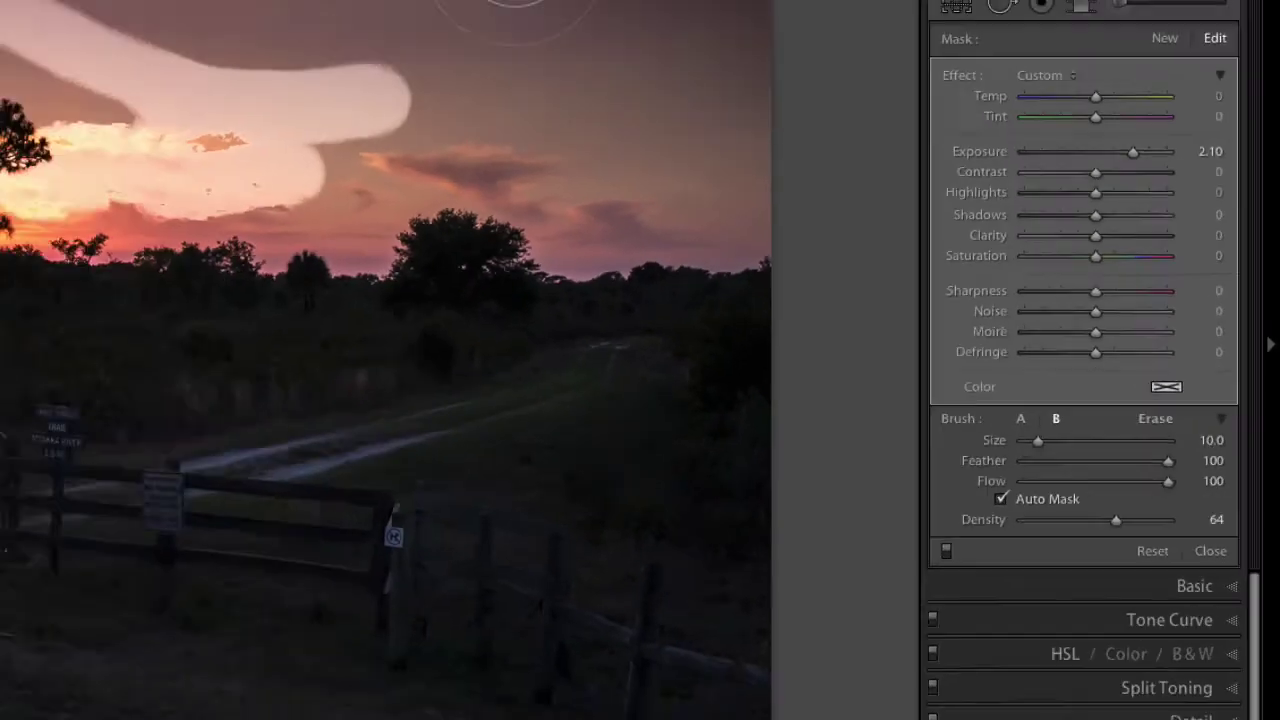
mouse_move(780, 180)
left_mouse_down()
mouse_move(671, 177)
mouse_move(634, 157)
mouse_move(789, 177)
mouse_move(745, 142)
mouse_move(700, 212)
left_mouse_up()
key("h")
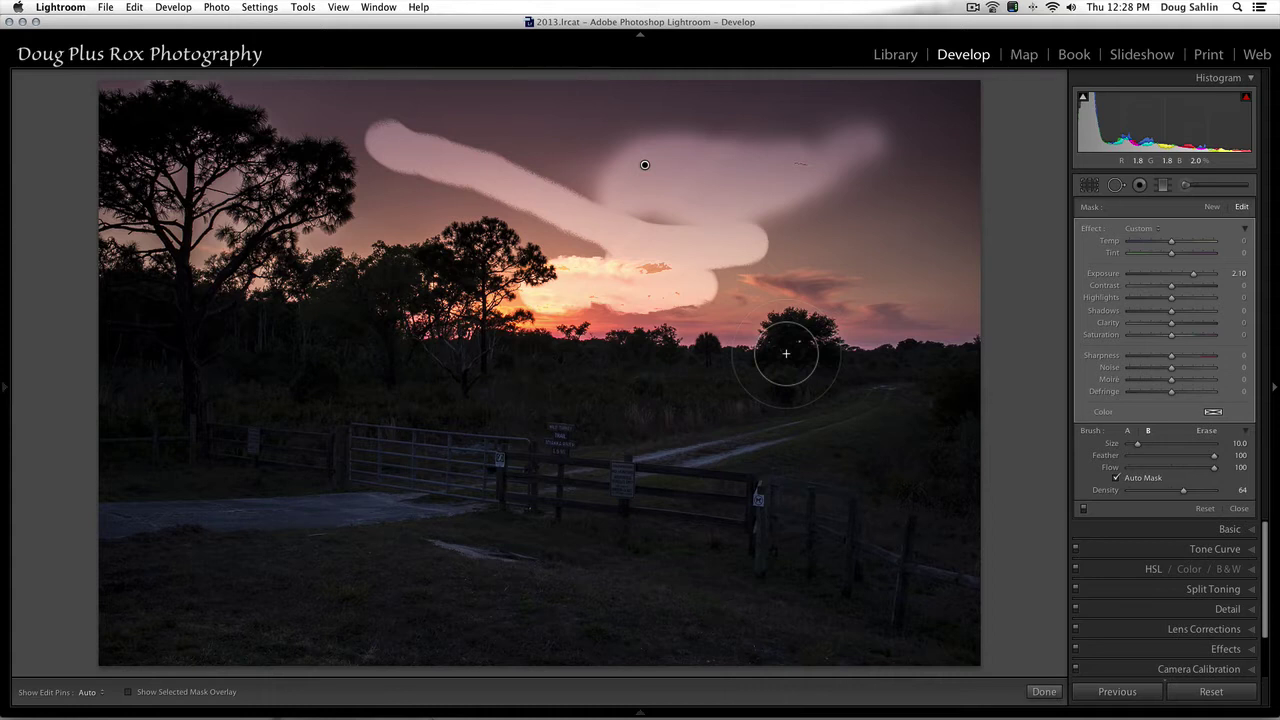
- Enlarge the brush to size 12, change the mask overlay color, and delete the painted sky adjustment
scroll(645, 164, "up", 2)
key("shift+o")
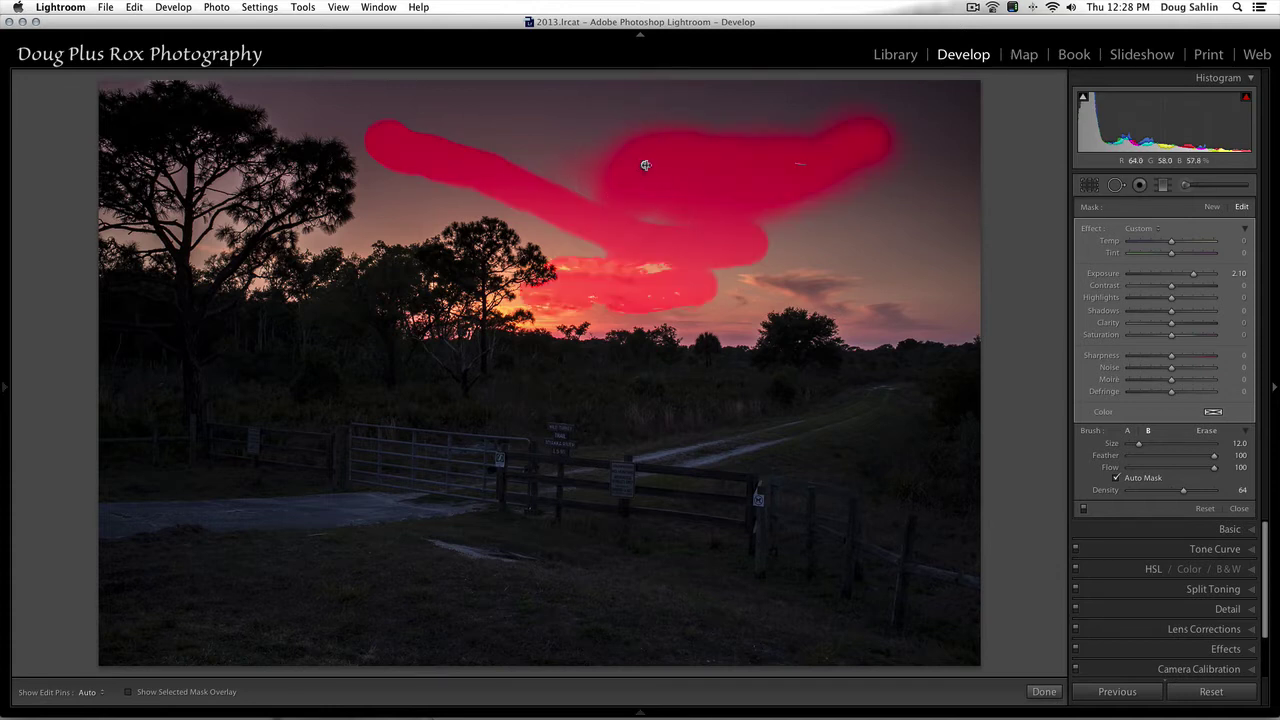
key("Delete")
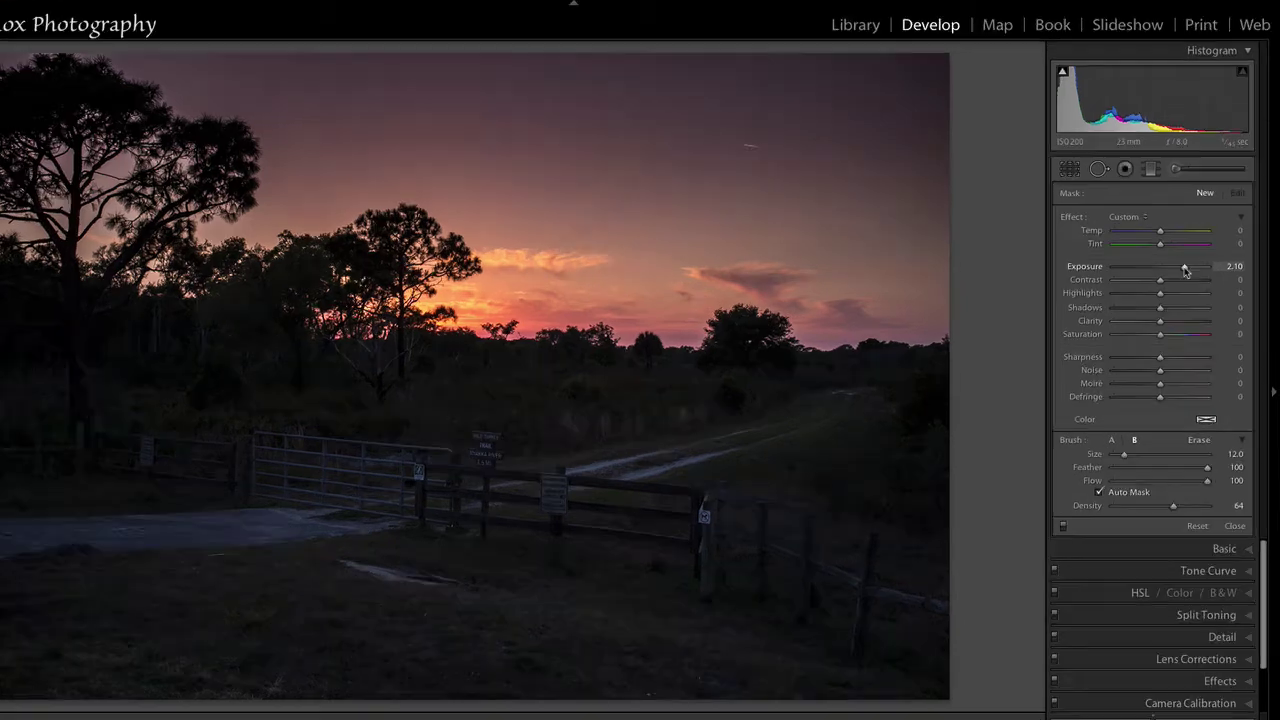
- Set the exposure to 0.86 and the brush size to 8, and paint over the dark bushes along the photo's right edge
left_click_drag(1193, 277, 1175, 274)
left_click_drag(1010, 172, 1000, 190)
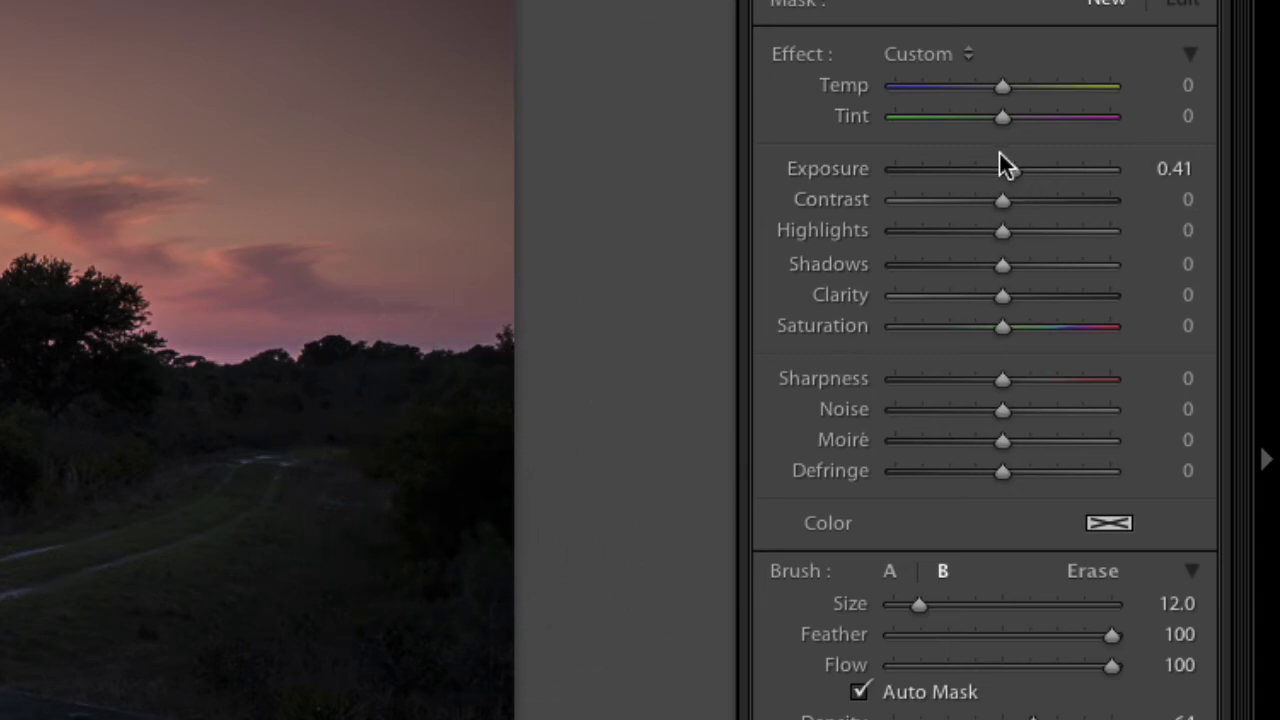
left_click_drag(1014, 168, 1026, 167)
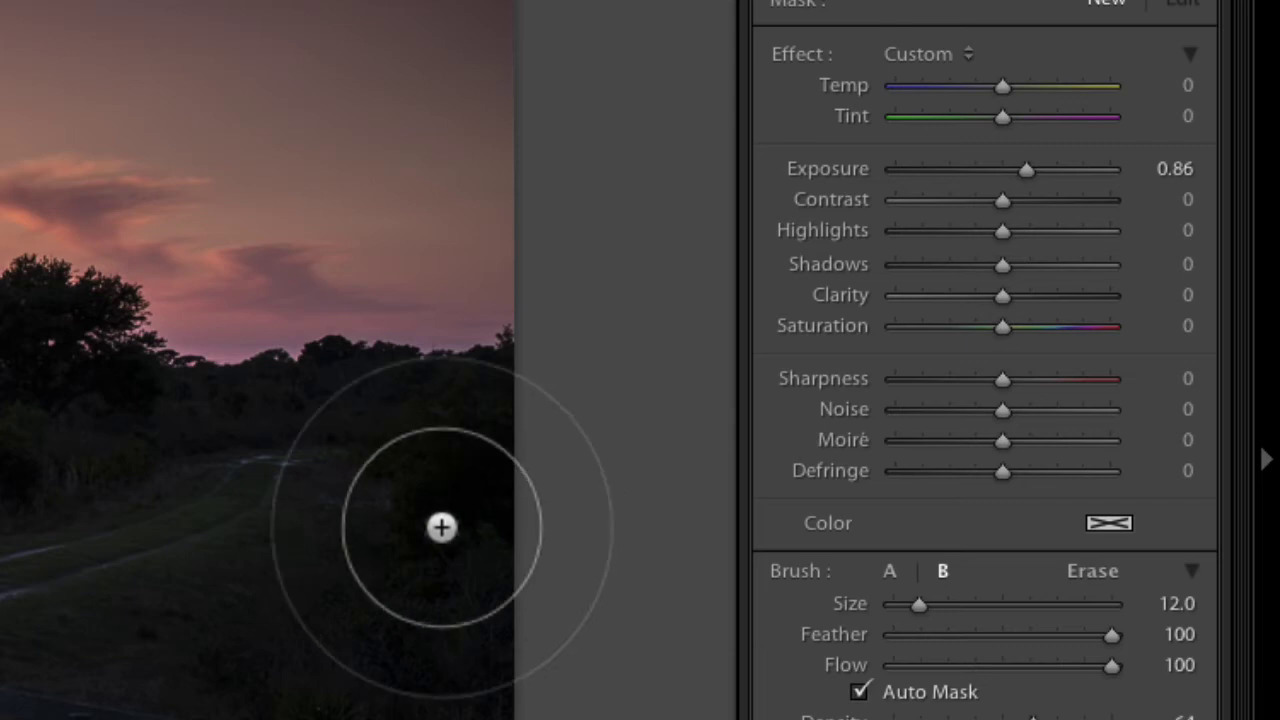
scroll(441, 527, "down", 4)
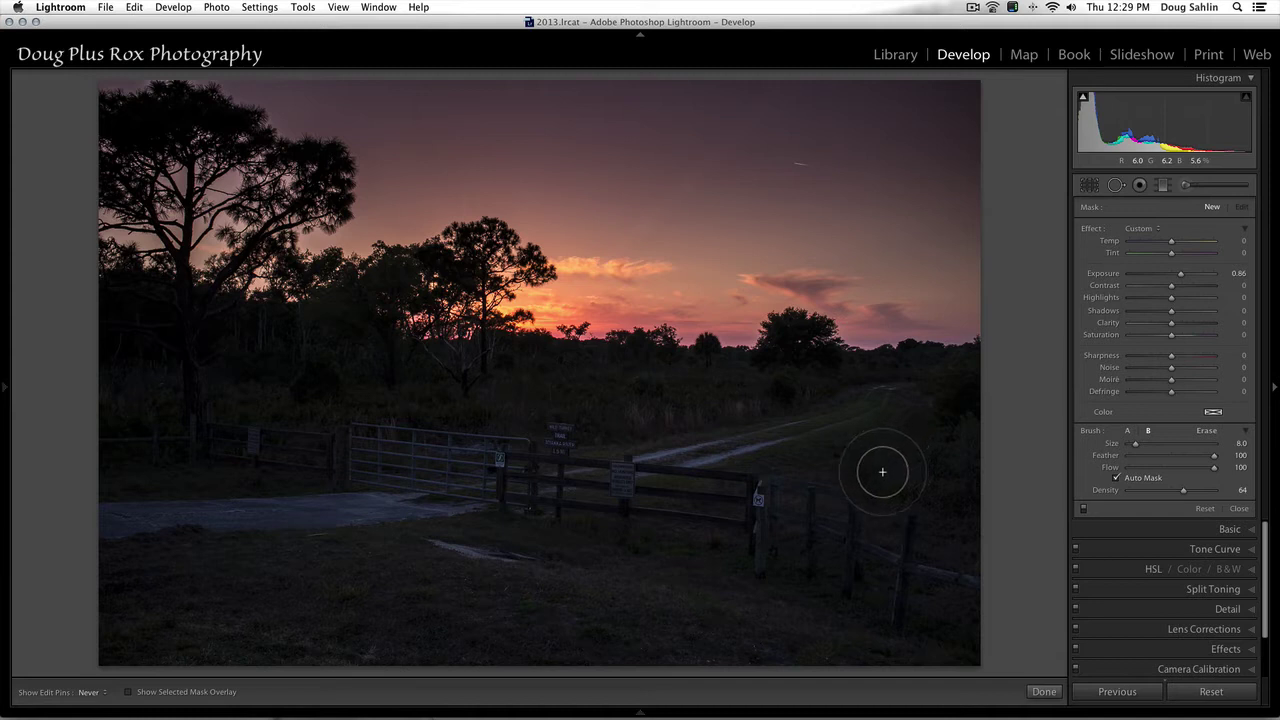
left_click_drag(937, 376, 1043, 437)
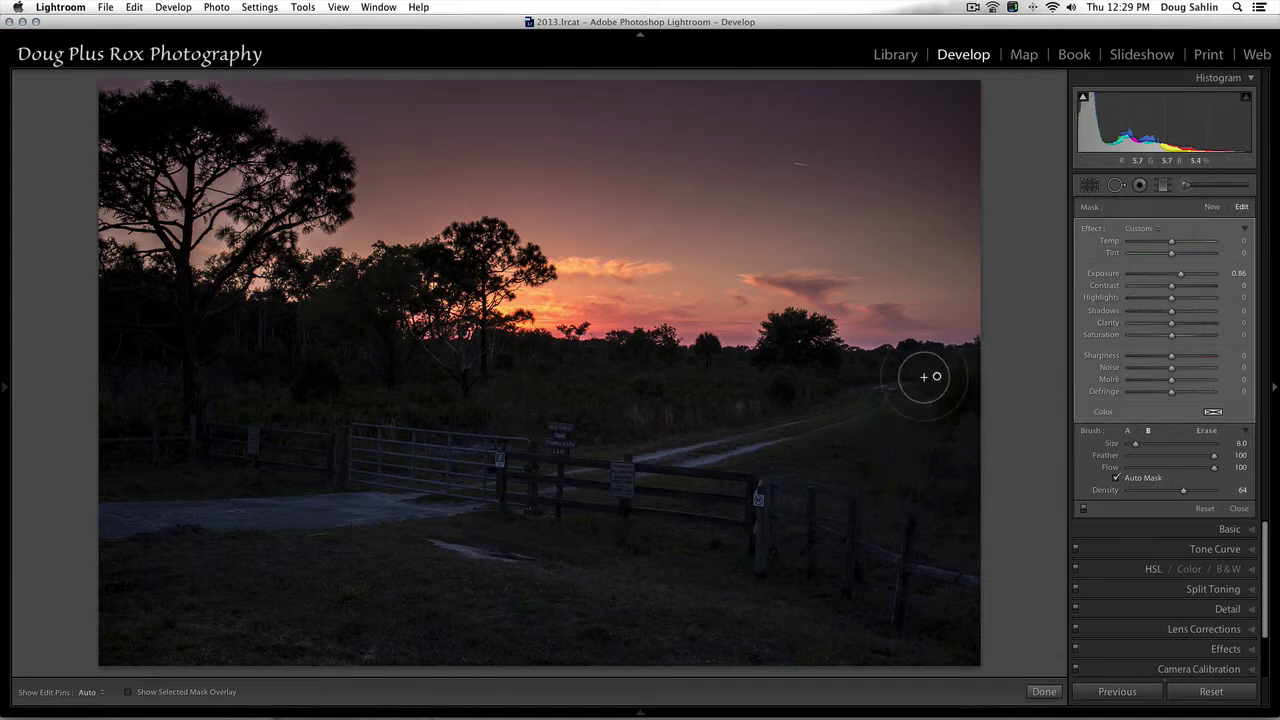
mouse_move(937, 377)
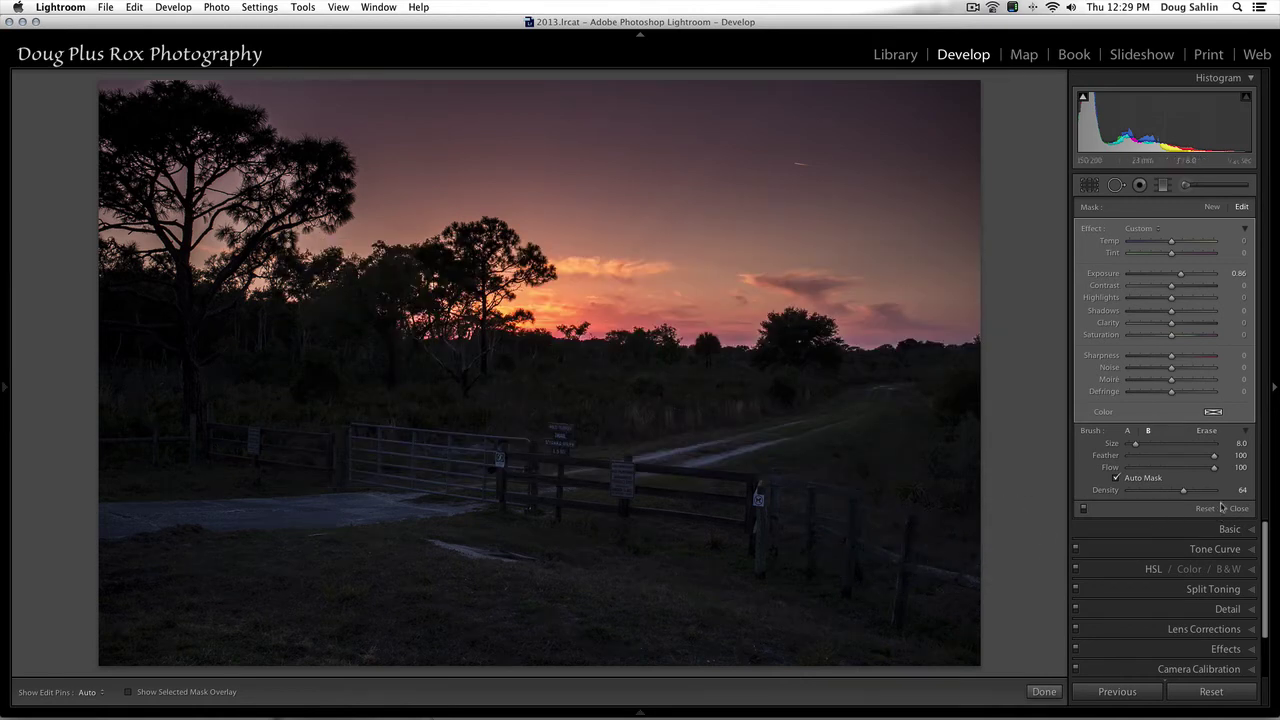
- Switch to the eraser, set its size to 3, check the adjustment pins, and return to brush B
left_click(1206, 431)
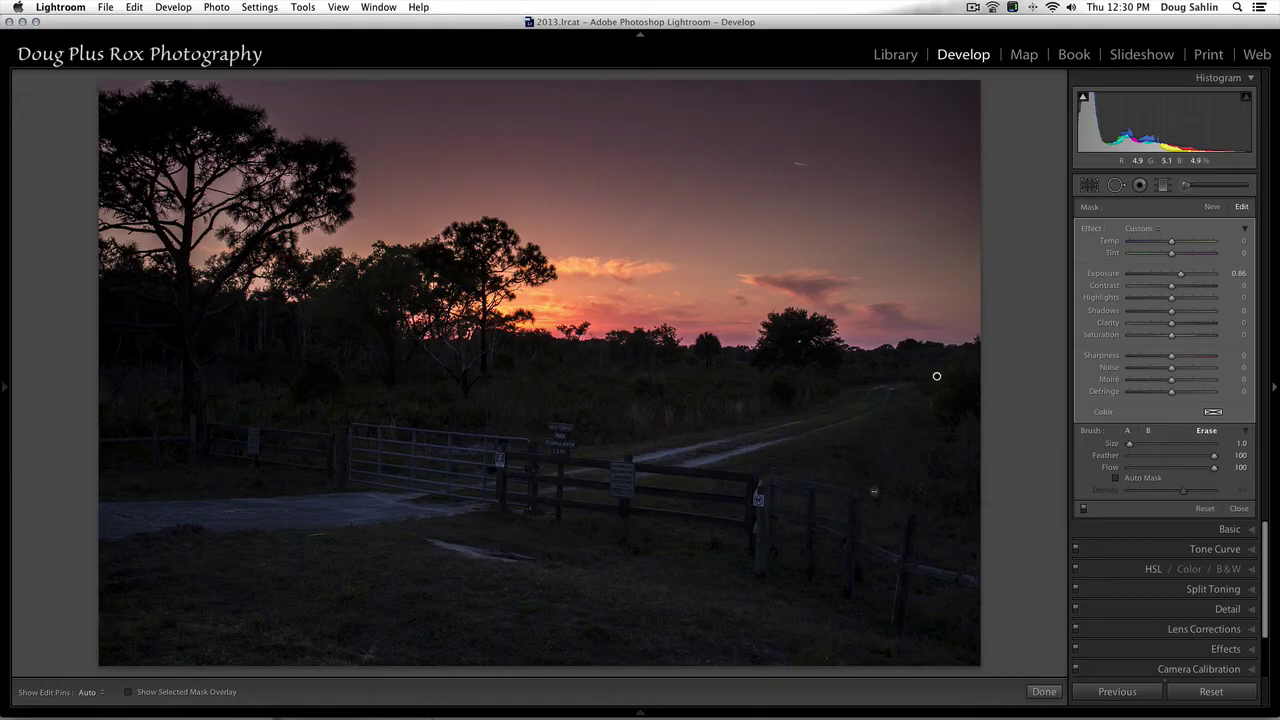
scroll(874, 491, "up", 3)
scroll(874, 491, "down", 1)
key("h")
key("h")
left_click(1148, 431)
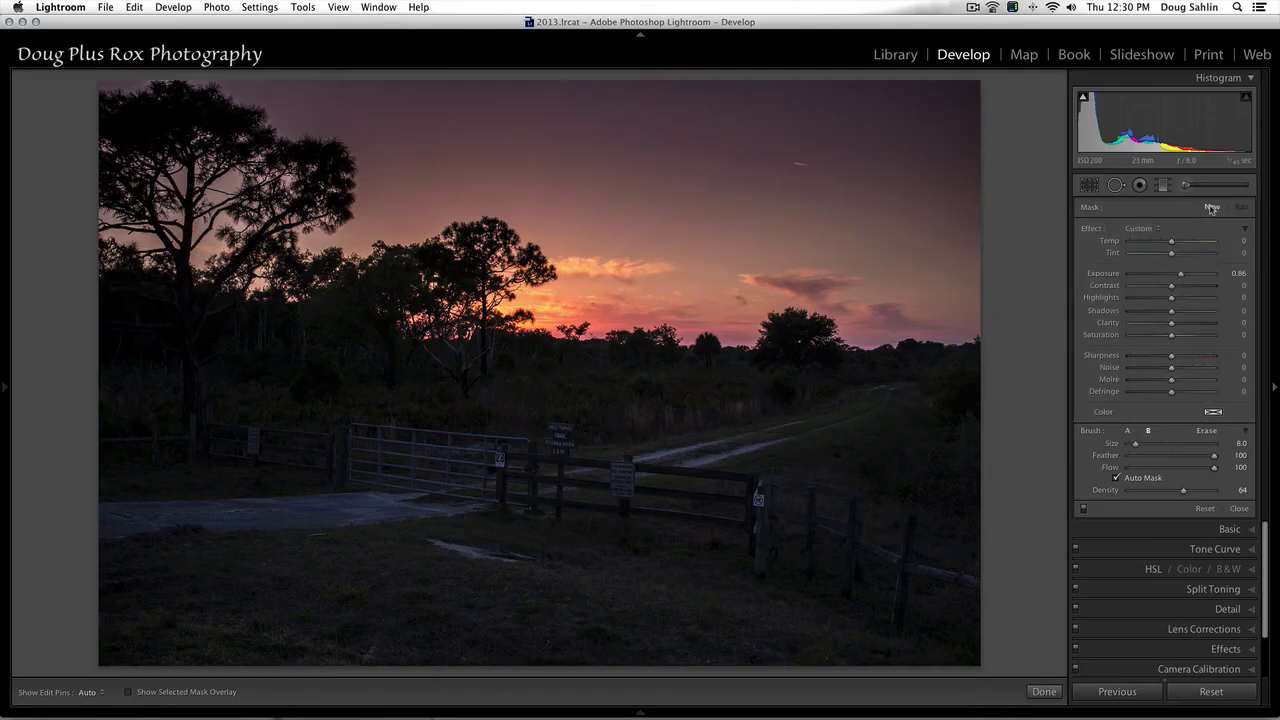
- Start a new adjustment, paint over the round tree on the right of the horizon with the mask overlay shown, and hide the overlay
left_click(937, 376)
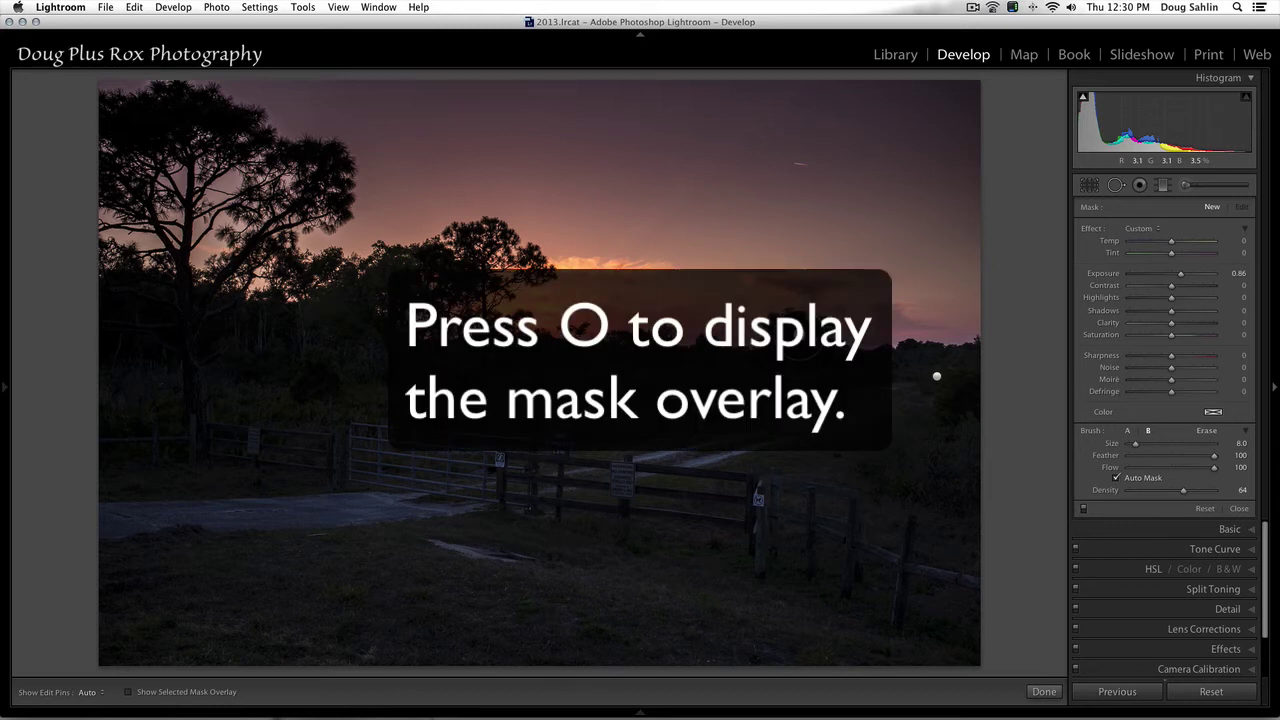
key("o")
key("h")
mouse_move(798, 318)
left_mouse_down()
mouse_move(782, 346)
mouse_move(819, 349)
mouse_move(794, 349)
mouse_move(816, 334)
mouse_move(775, 318)
mouse_move(776, 350)
mouse_move(832, 361)
left_mouse_up()
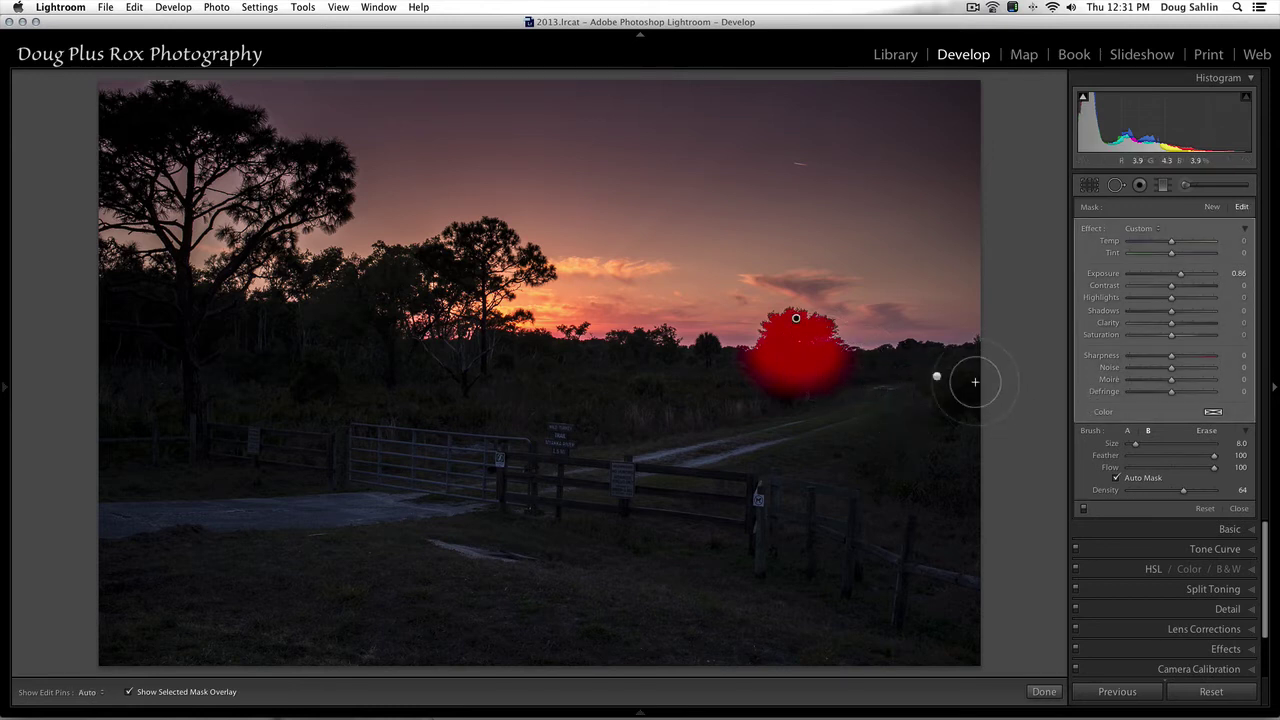
key("o")
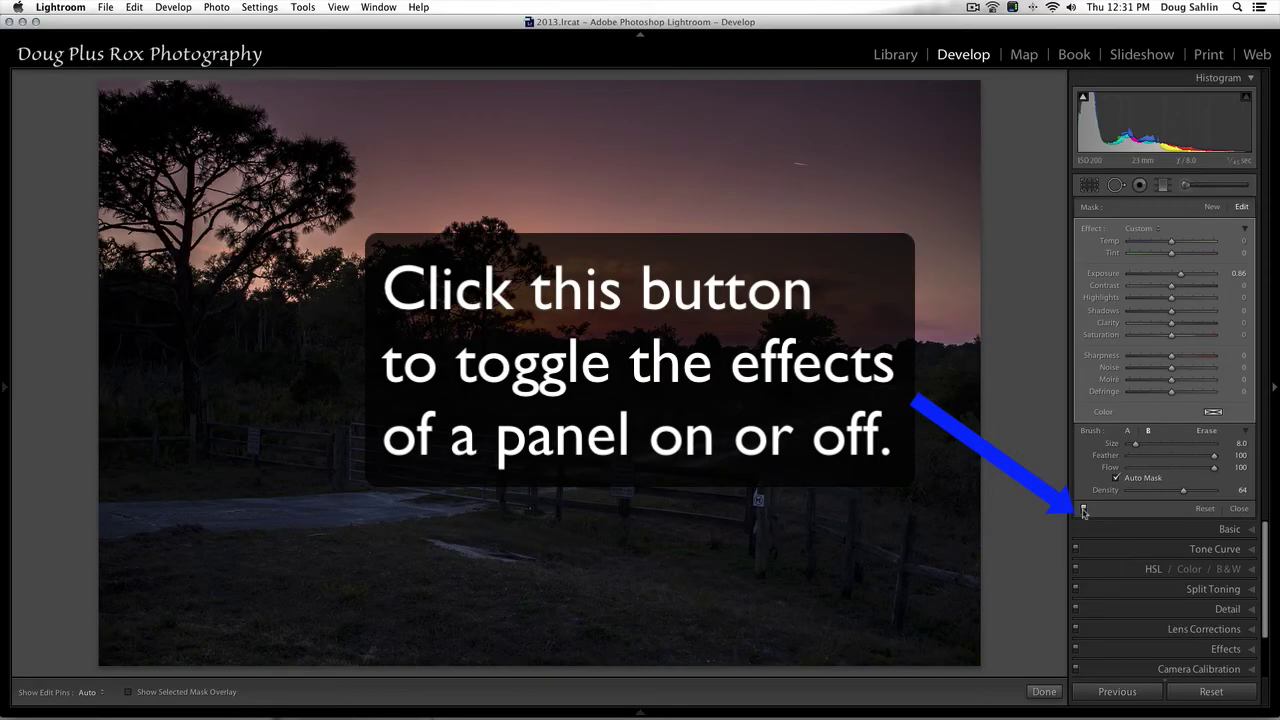
- Toggle the brush adjustments' effect for comparison and temporarily switch to the eraser below the round tree
left_click(1083, 510)
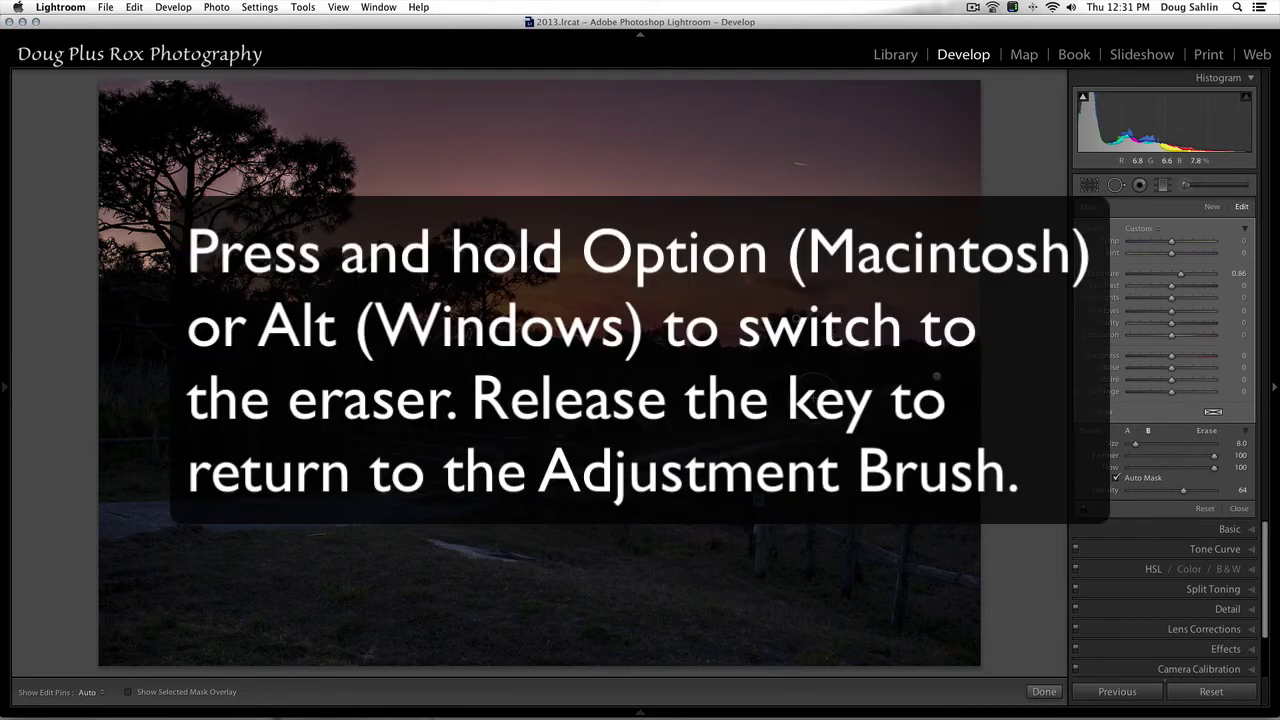
key("alt")
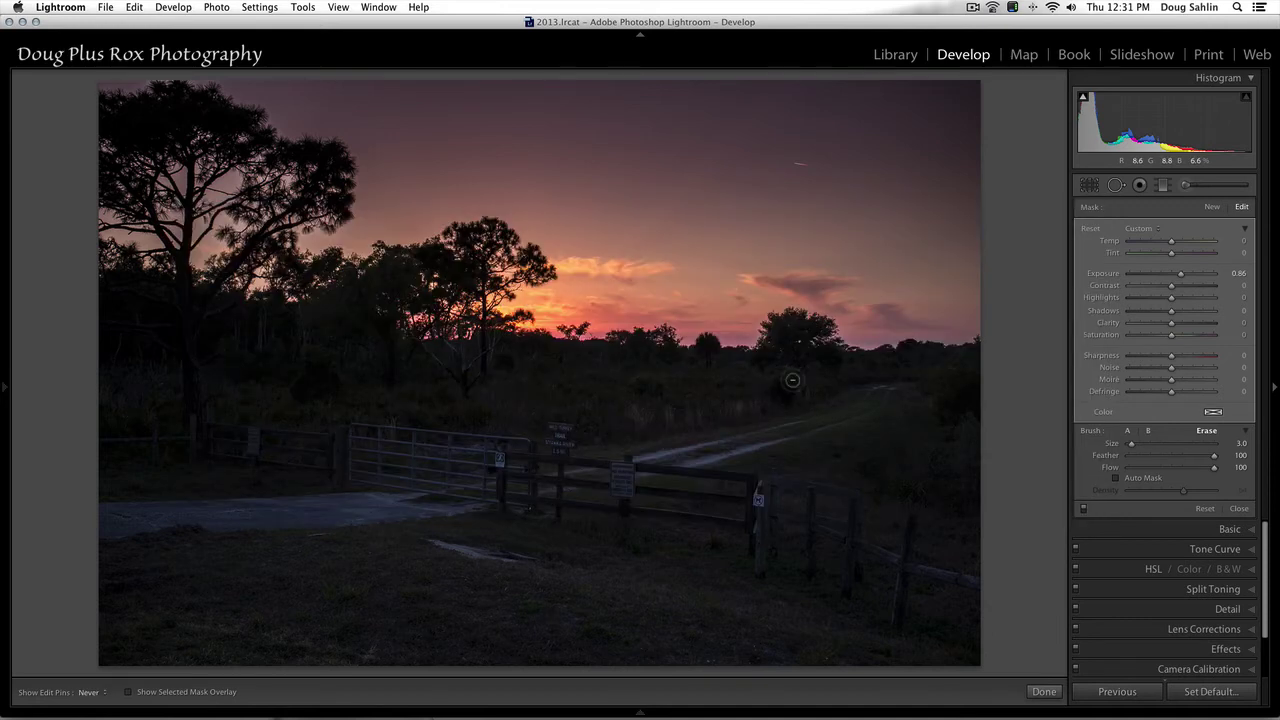
key("h")
key("alt")
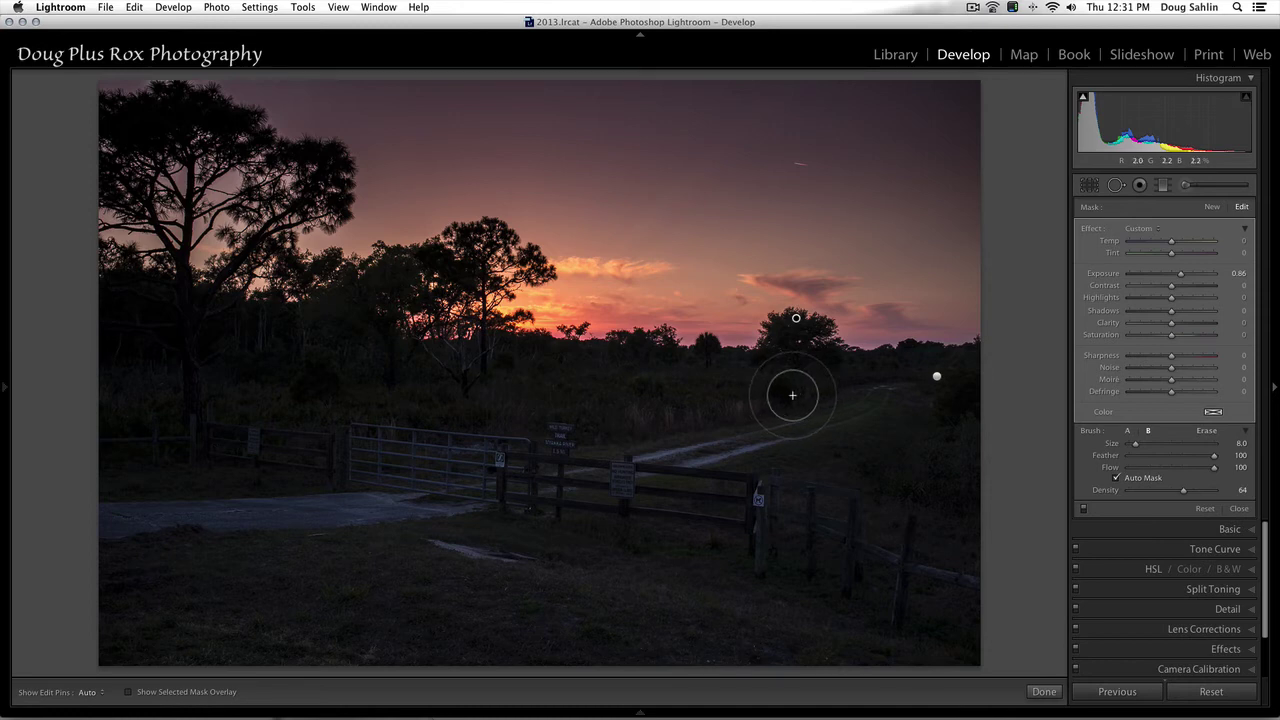
- Show the mask overlay, hide the edit pins, erase the mask spill below the round tree, and hide the overlay
key("o")
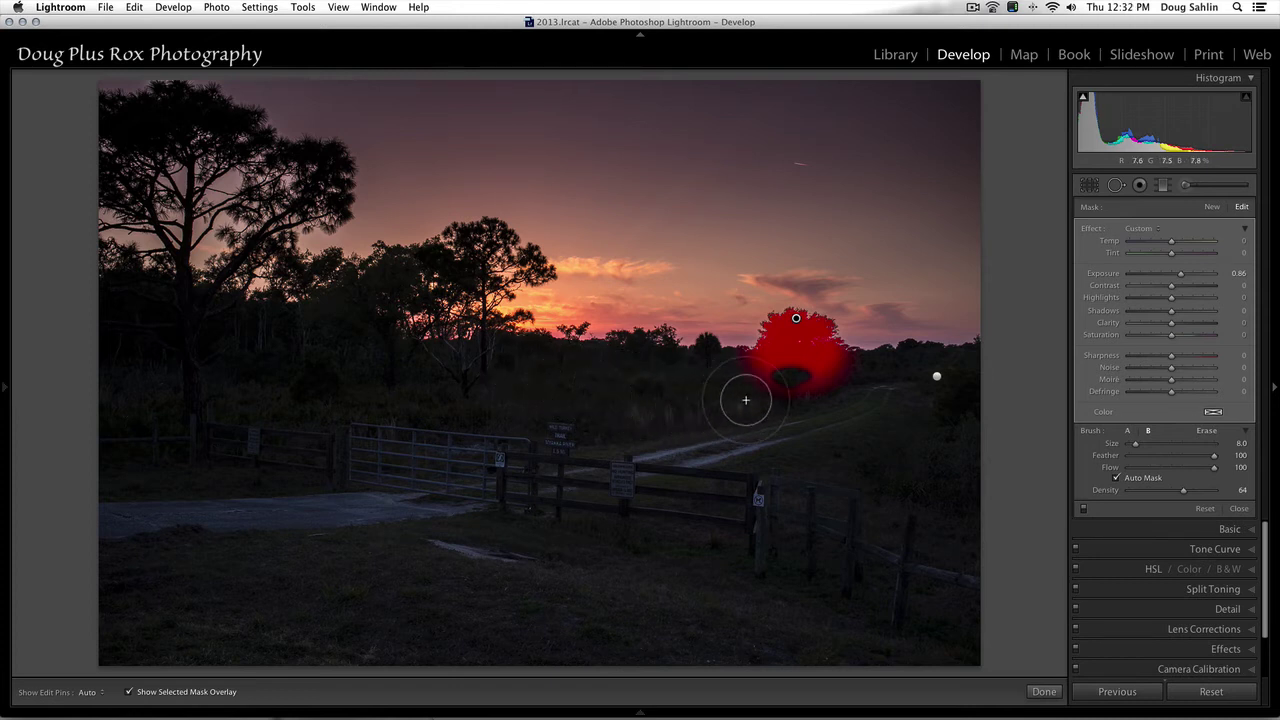
key("h")
key("alt")
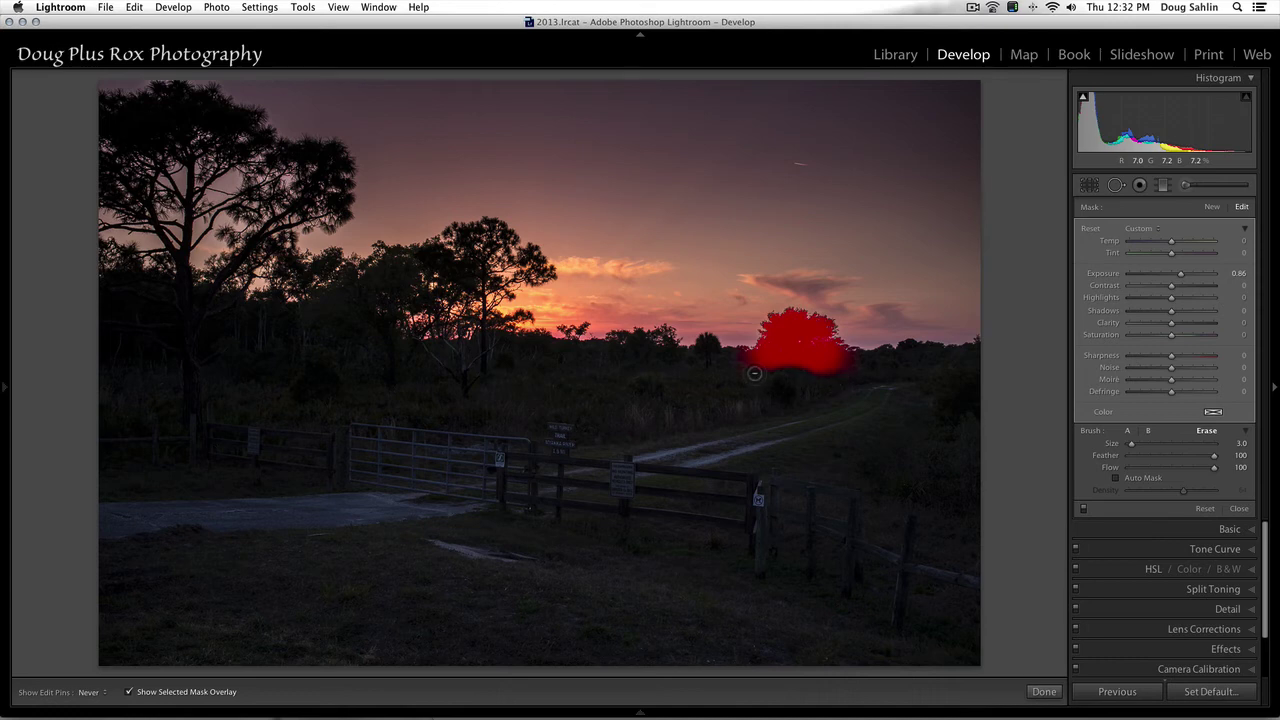
key("o")
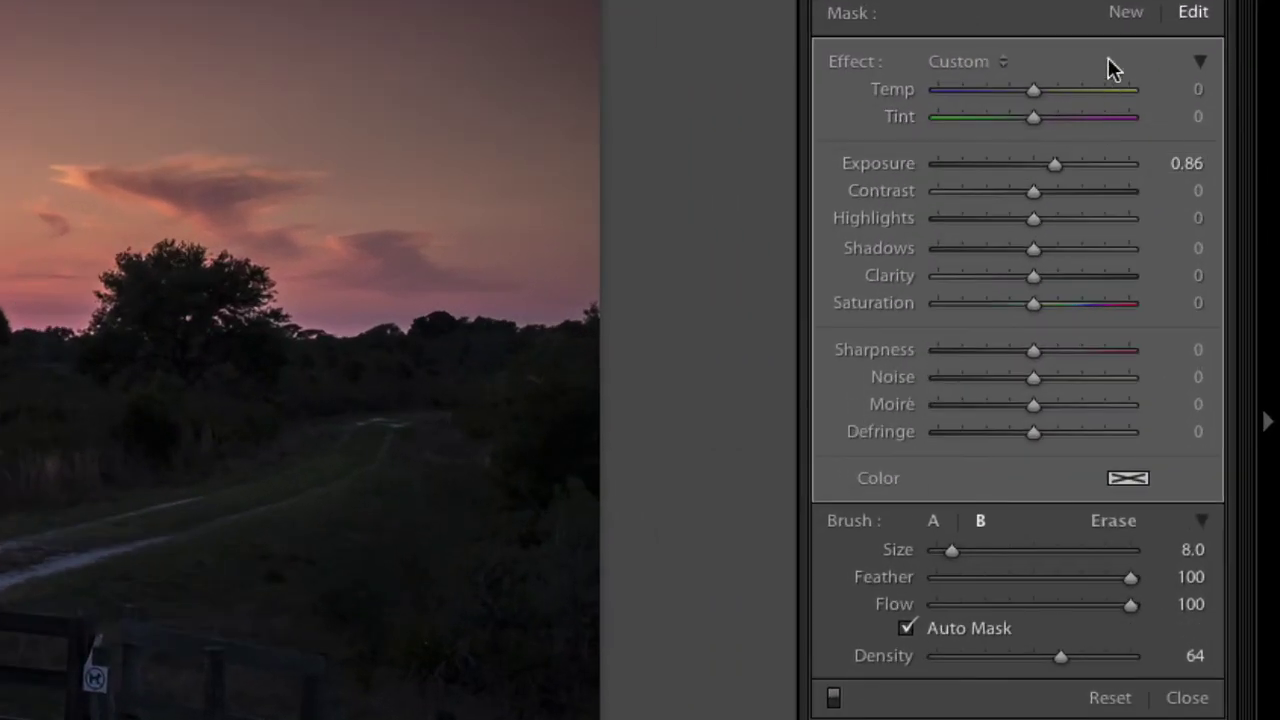
- Start a new adjustment with exposure -0.18, clarity -6 and brush size 4, and paint from the grass behind the wooden fence
left_click(1169, 117)
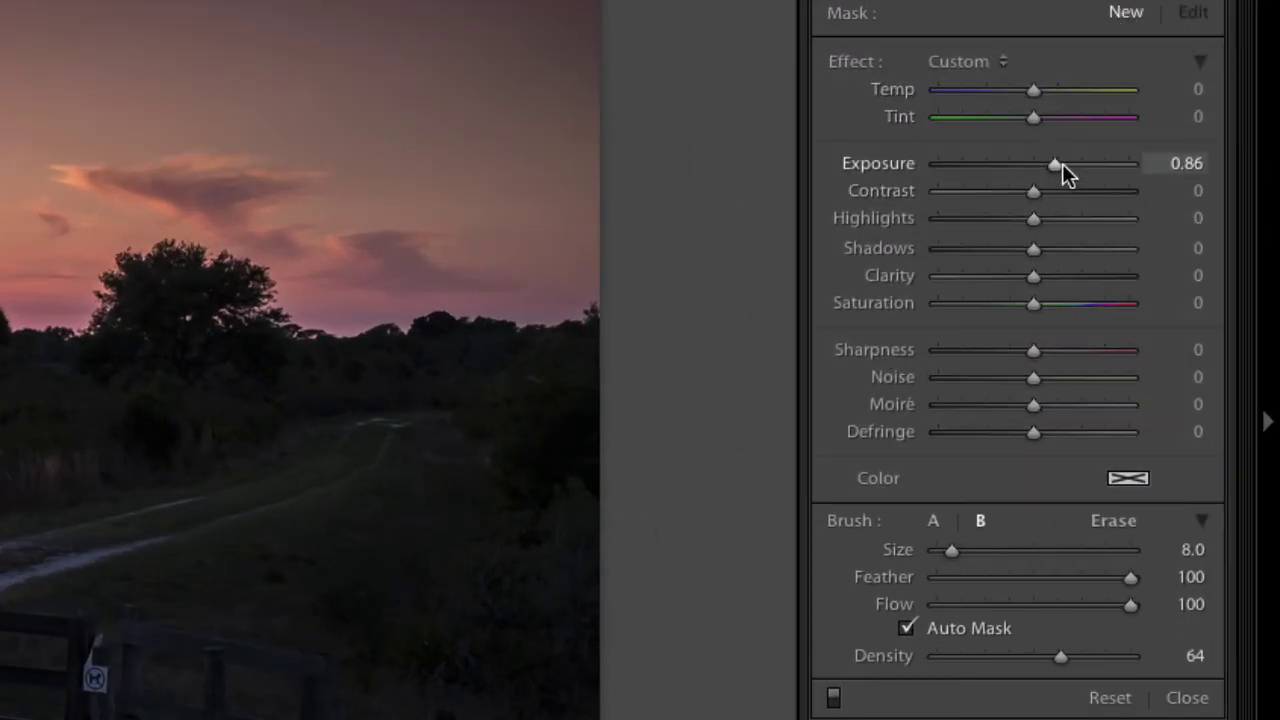
left_click_drag(1053, 165, 1030, 168)
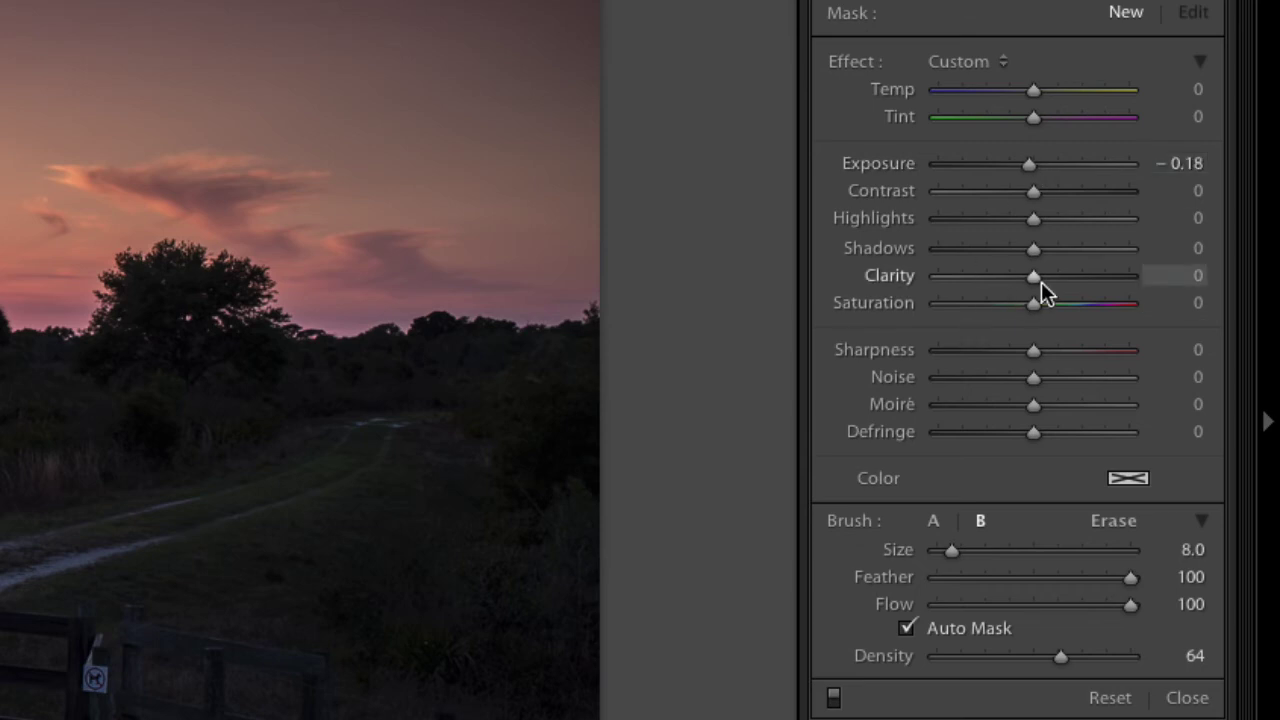
left_click_drag(1036, 277, 1030, 278)
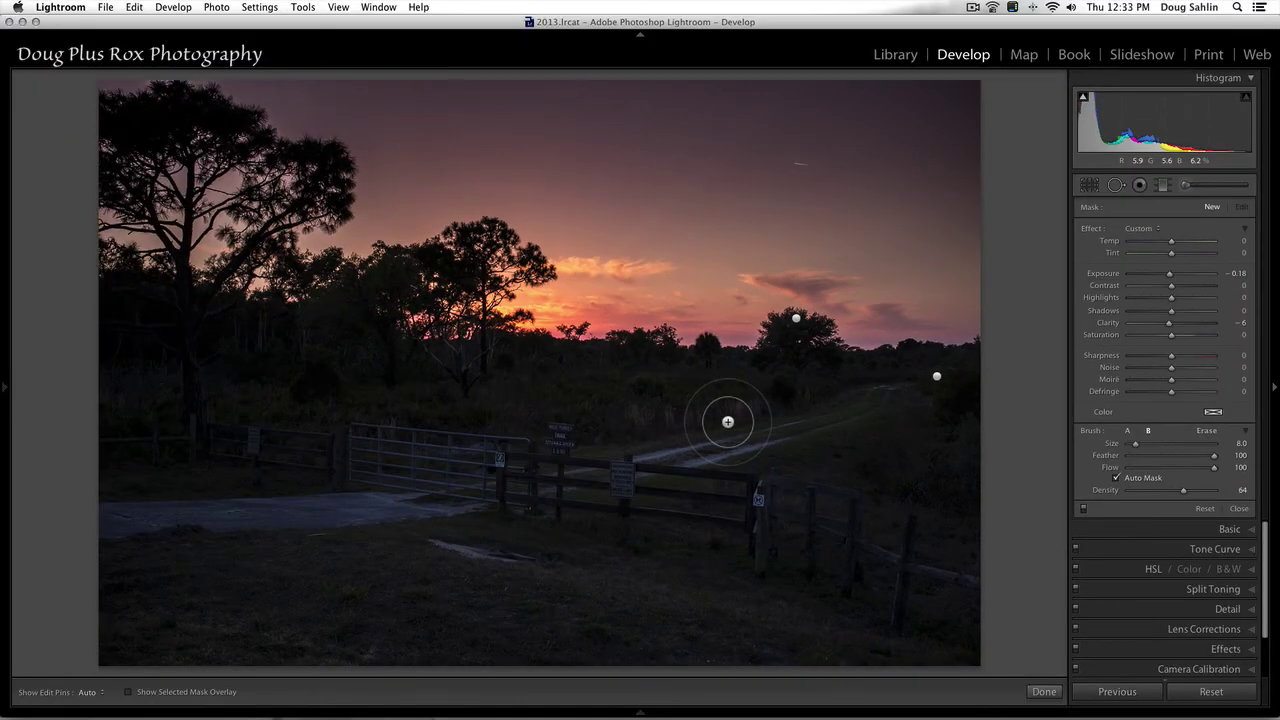
scroll(728, 422, "down", 4)
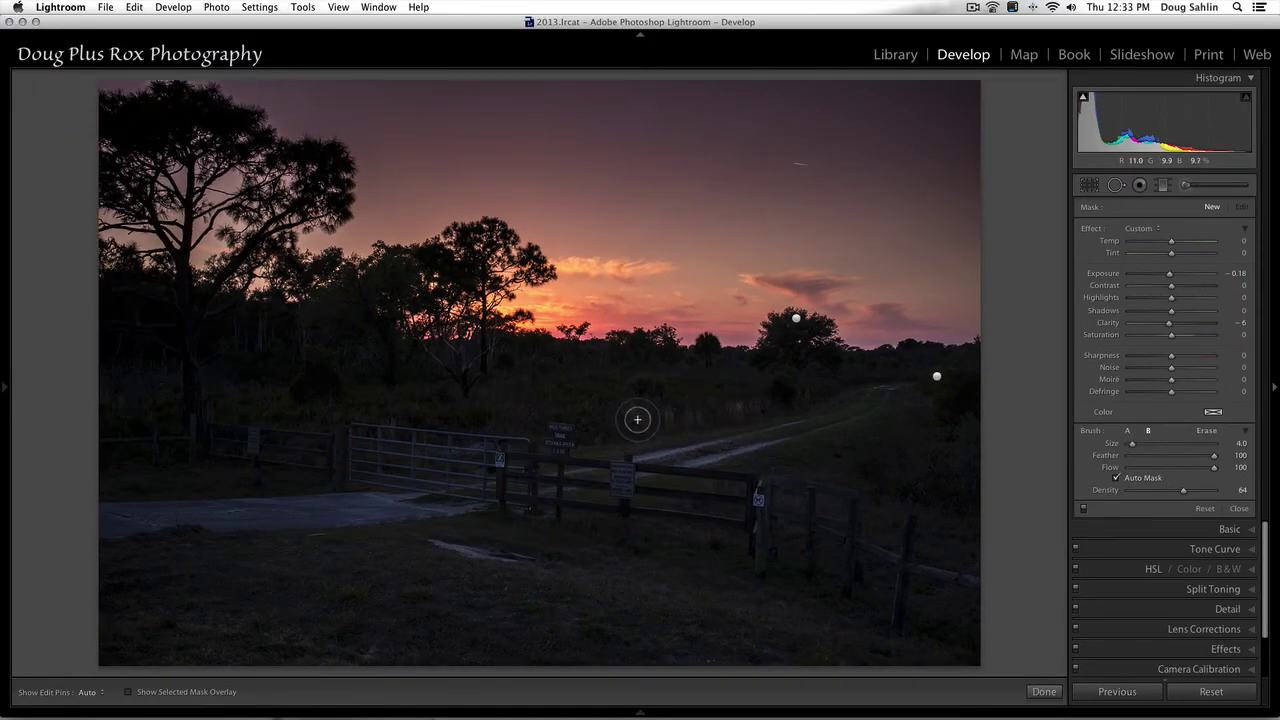
key("h")
key("h")
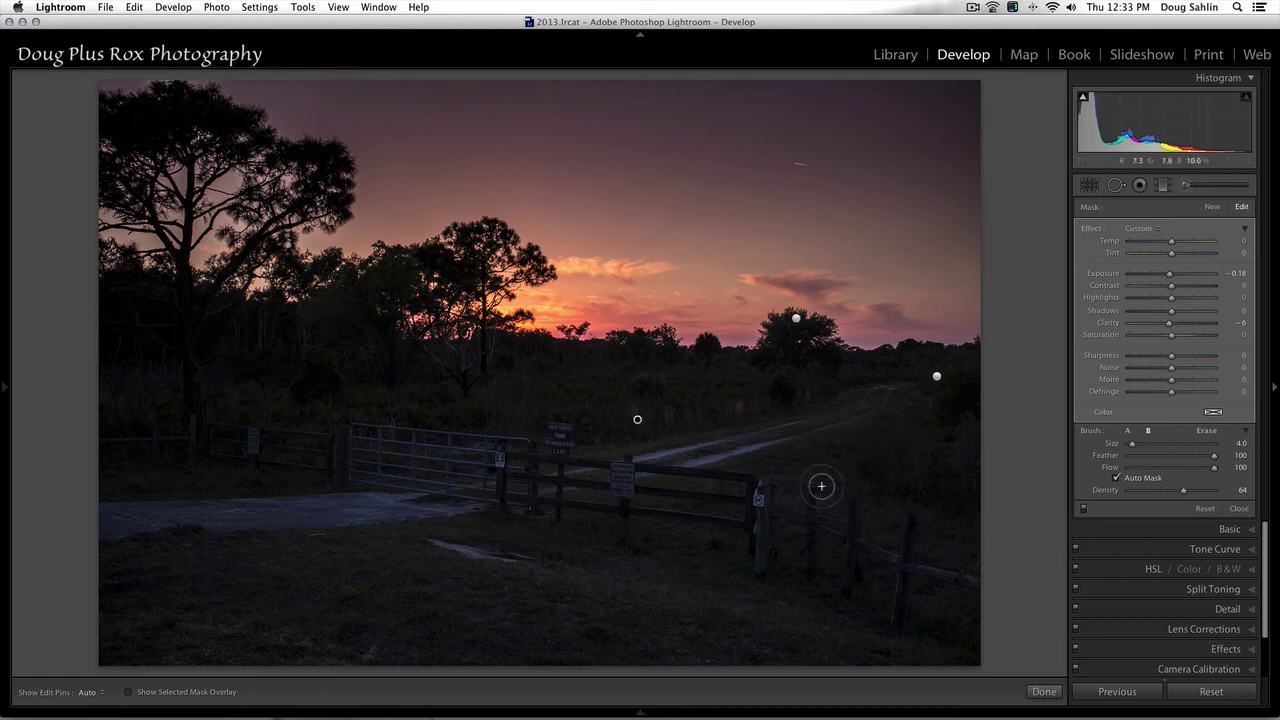
- Lower the exposure of the adjustment pinned in the grass behind the fence to -0.68
mouse_move(637, 420)
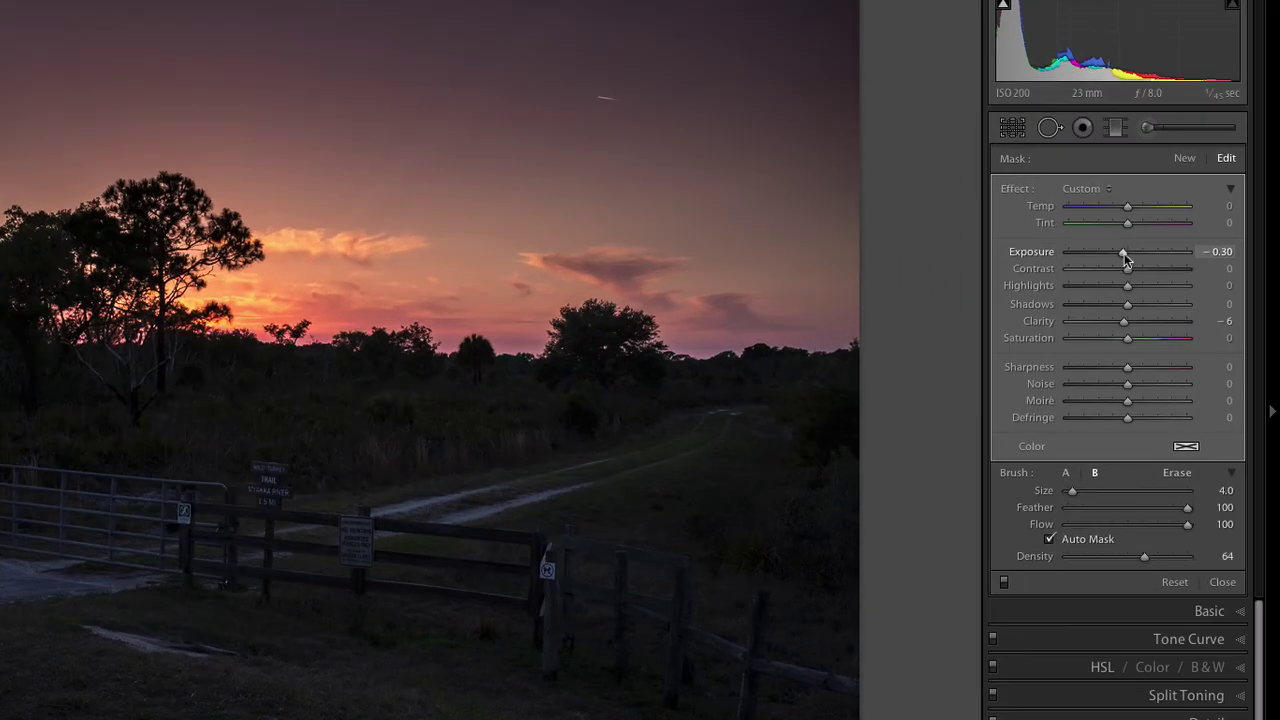
left_click_drag(1171, 276, 1167, 273)
left_click_drag(998, 193, 990, 196)
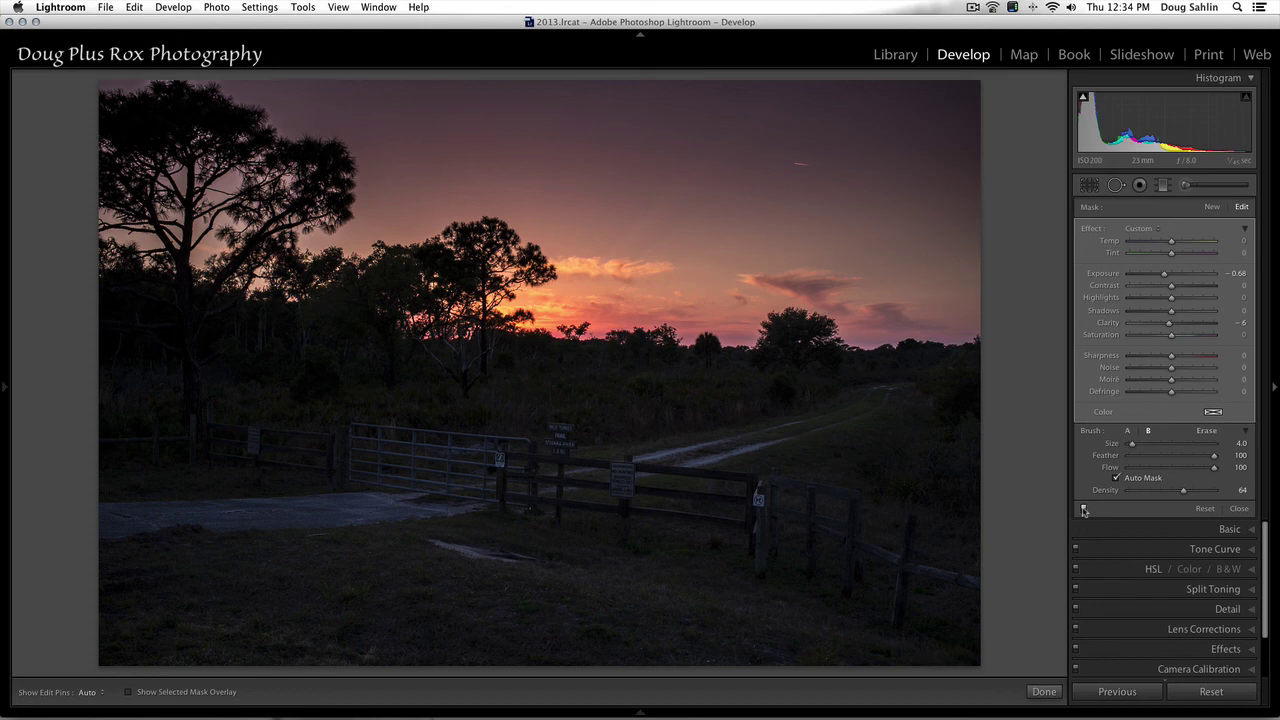
key("shift")
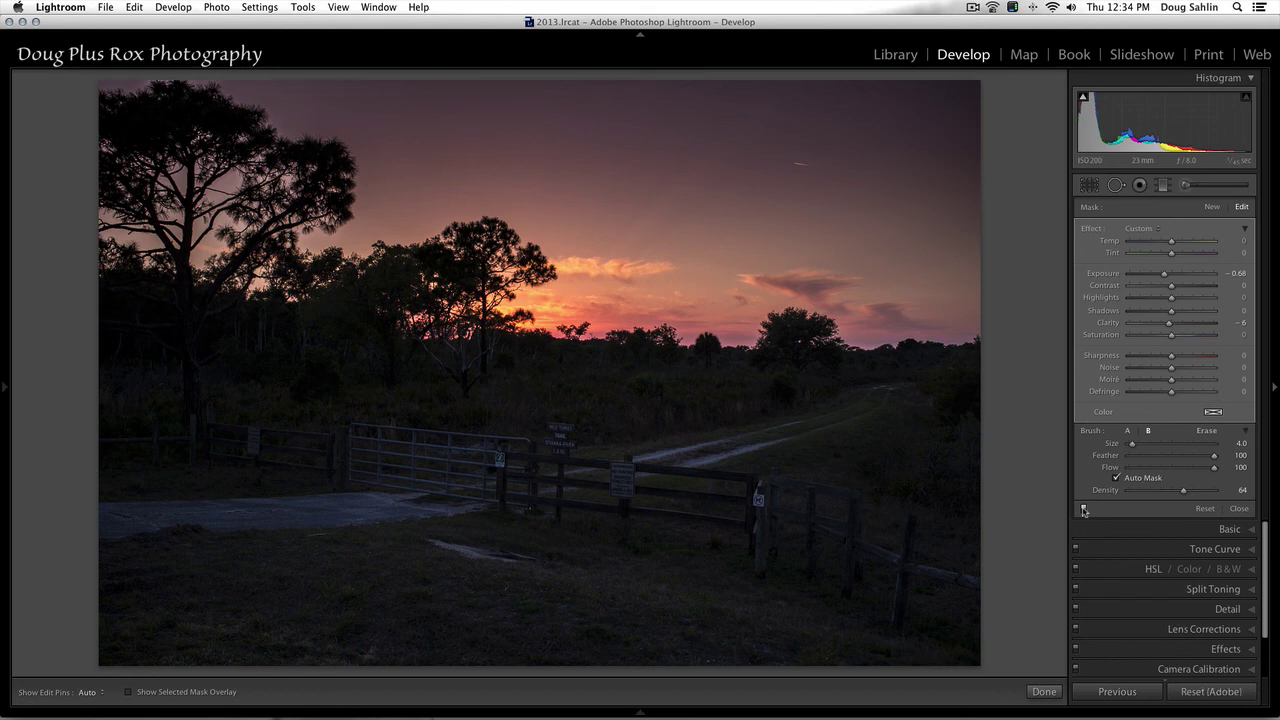